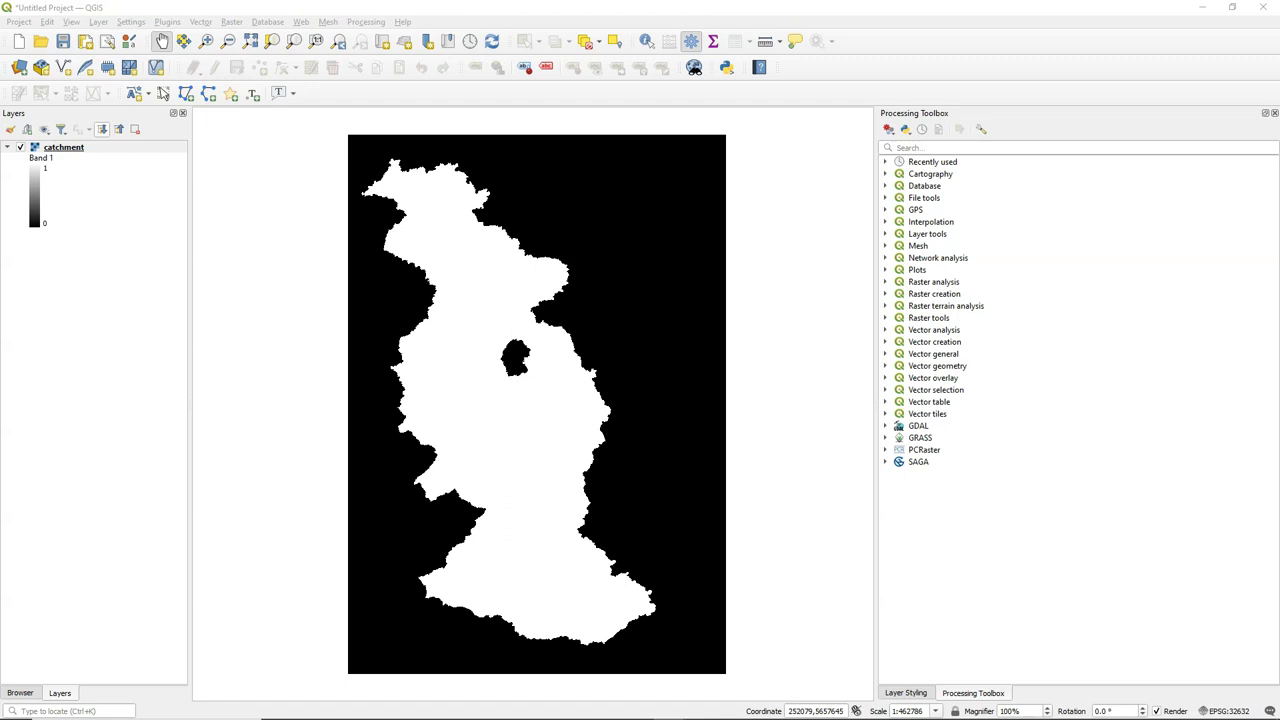
Review the catchment layer's Information page in Layer Properties, then close the dialog.
right_click(50, 148)
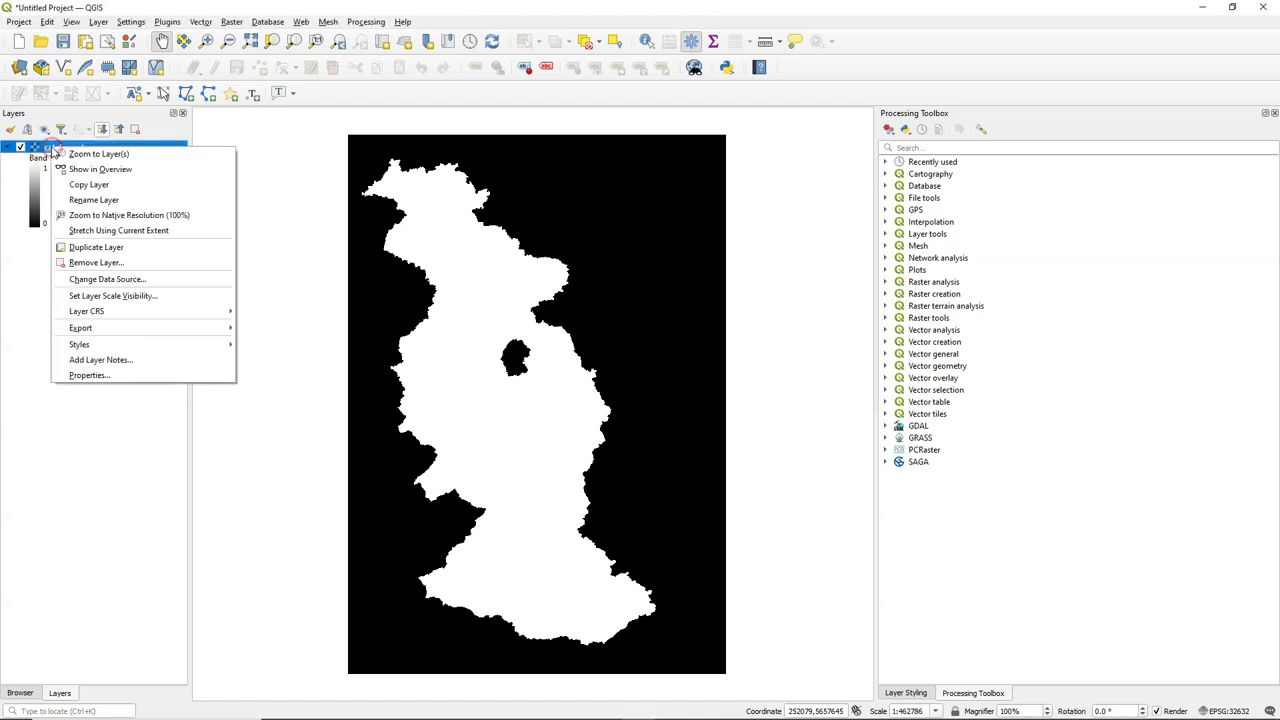
click(102, 378)
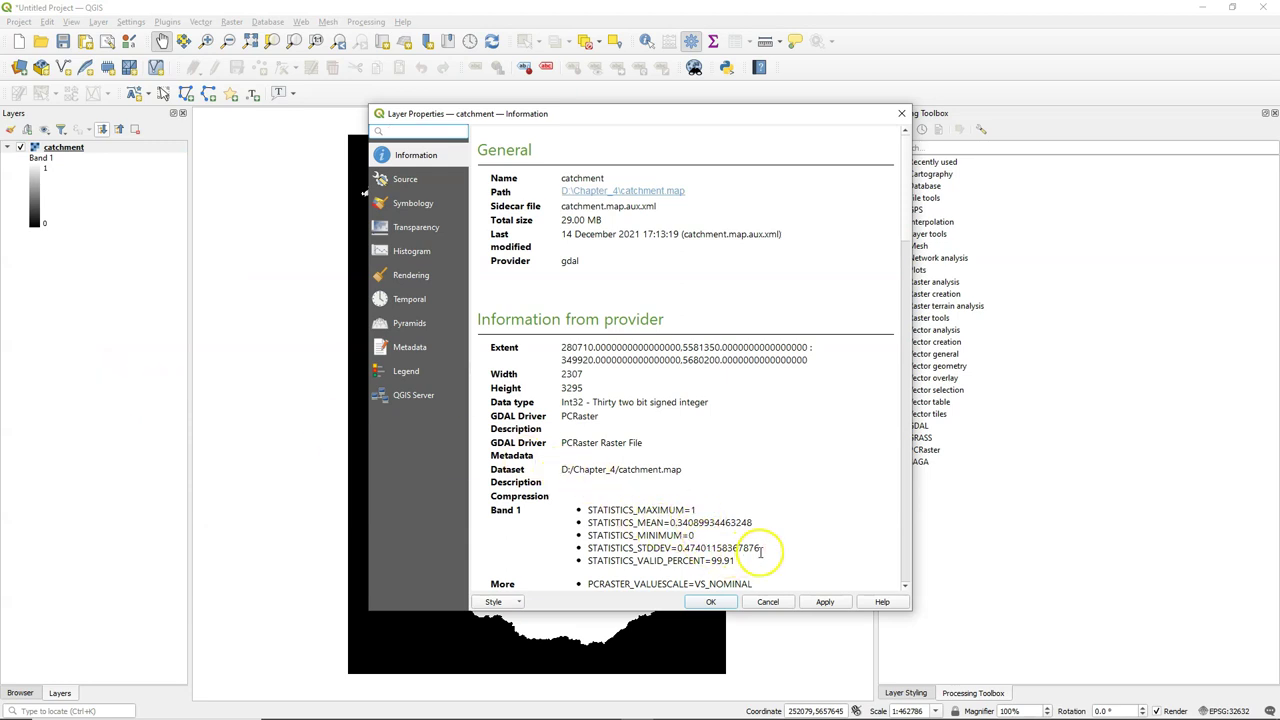
click(903, 117)
Style catchment as Paletted/Unique values, classify it, and delete the value 0 class.
click(10, 130)
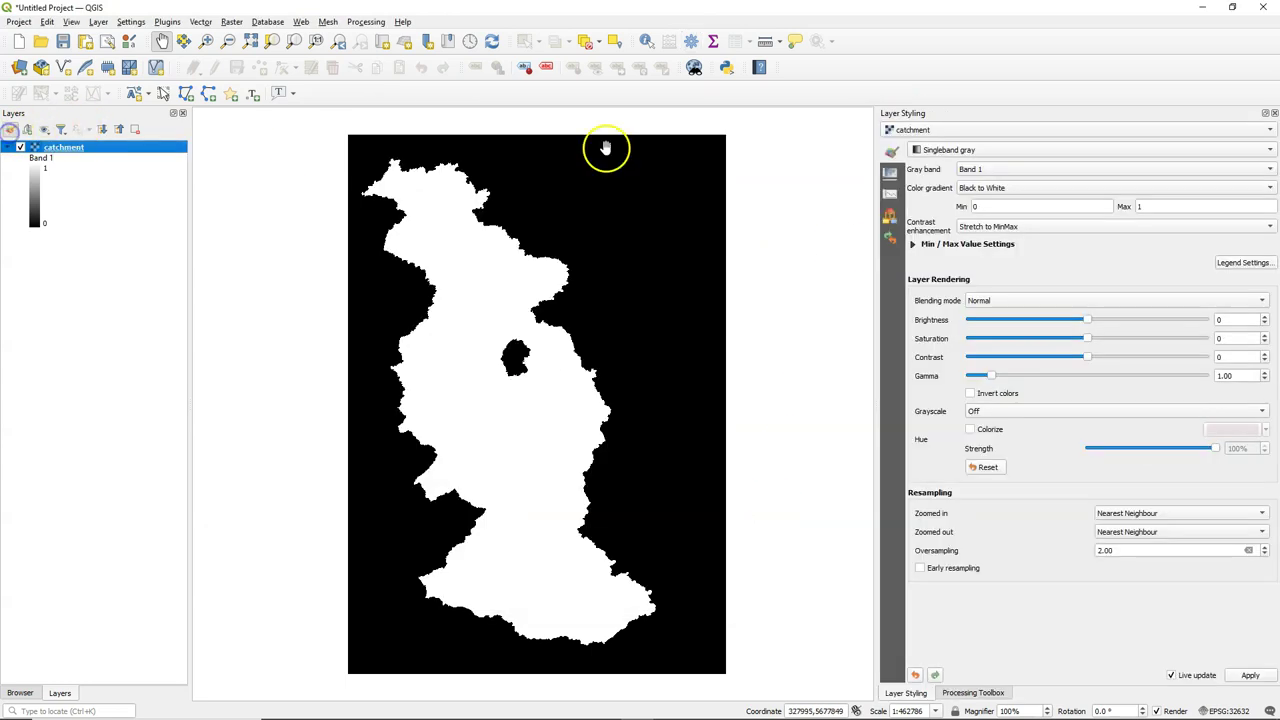
click(975, 150)
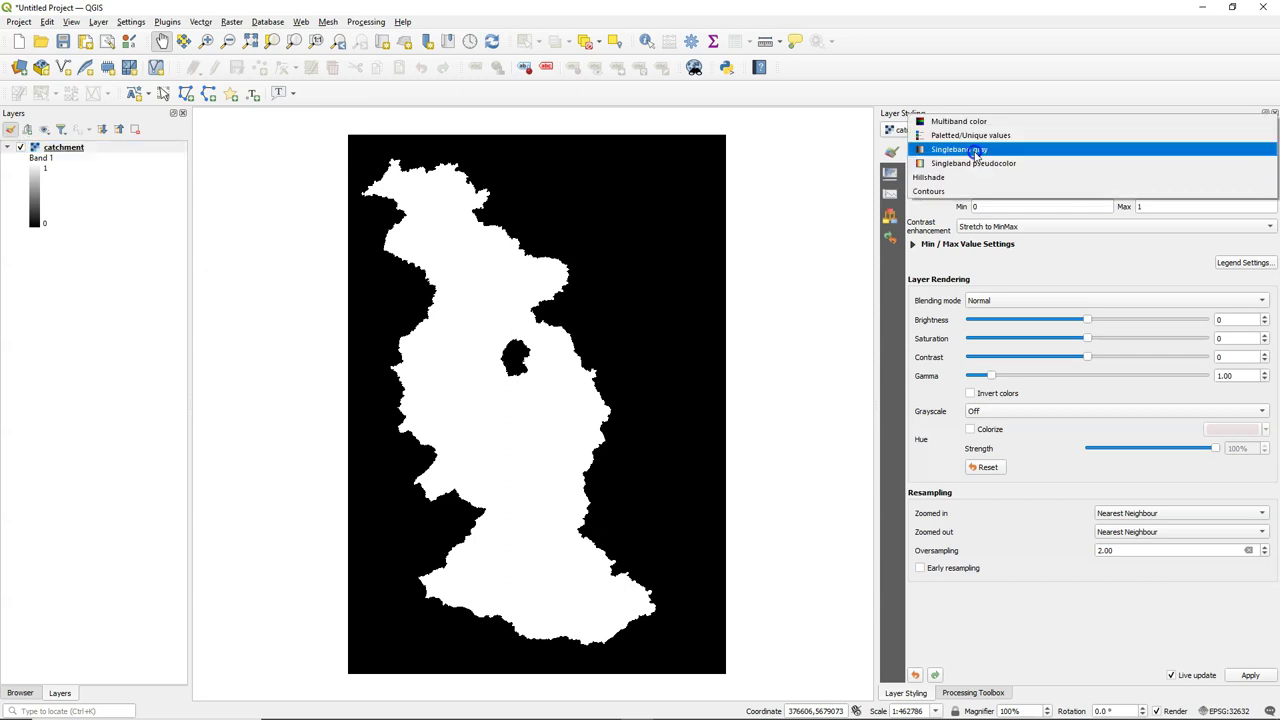
click(975, 133)
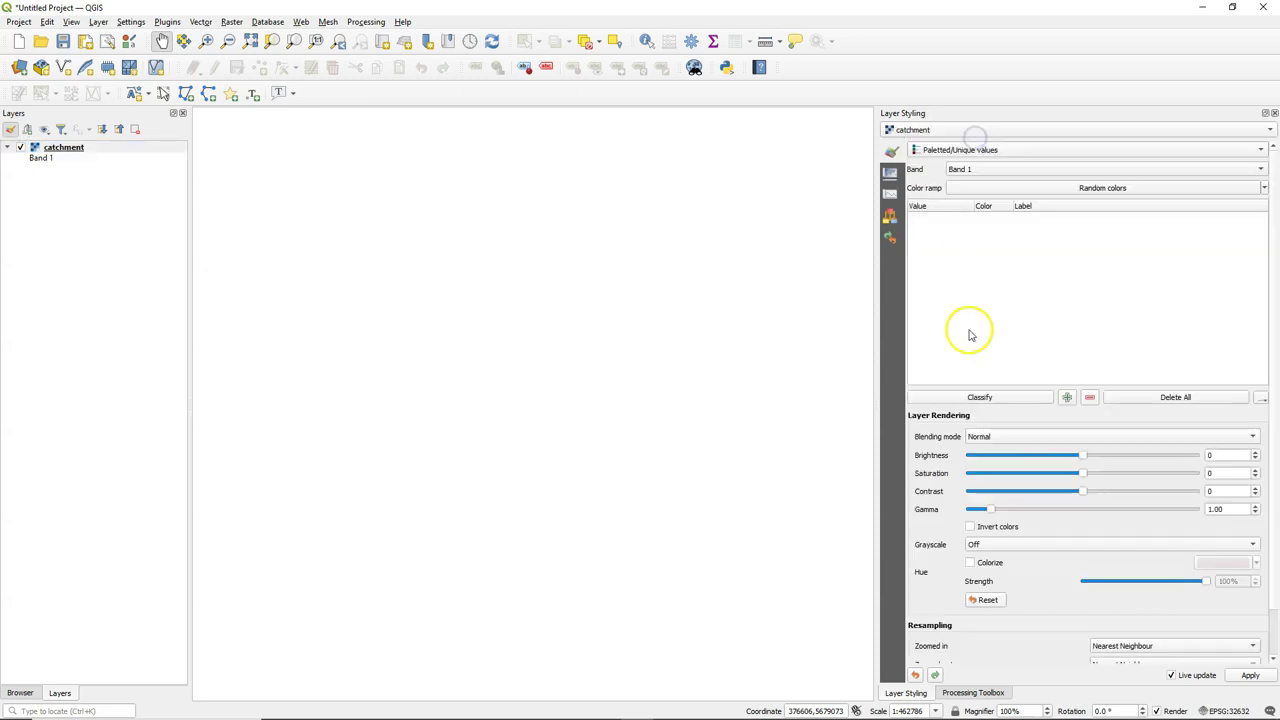
click(979, 397)
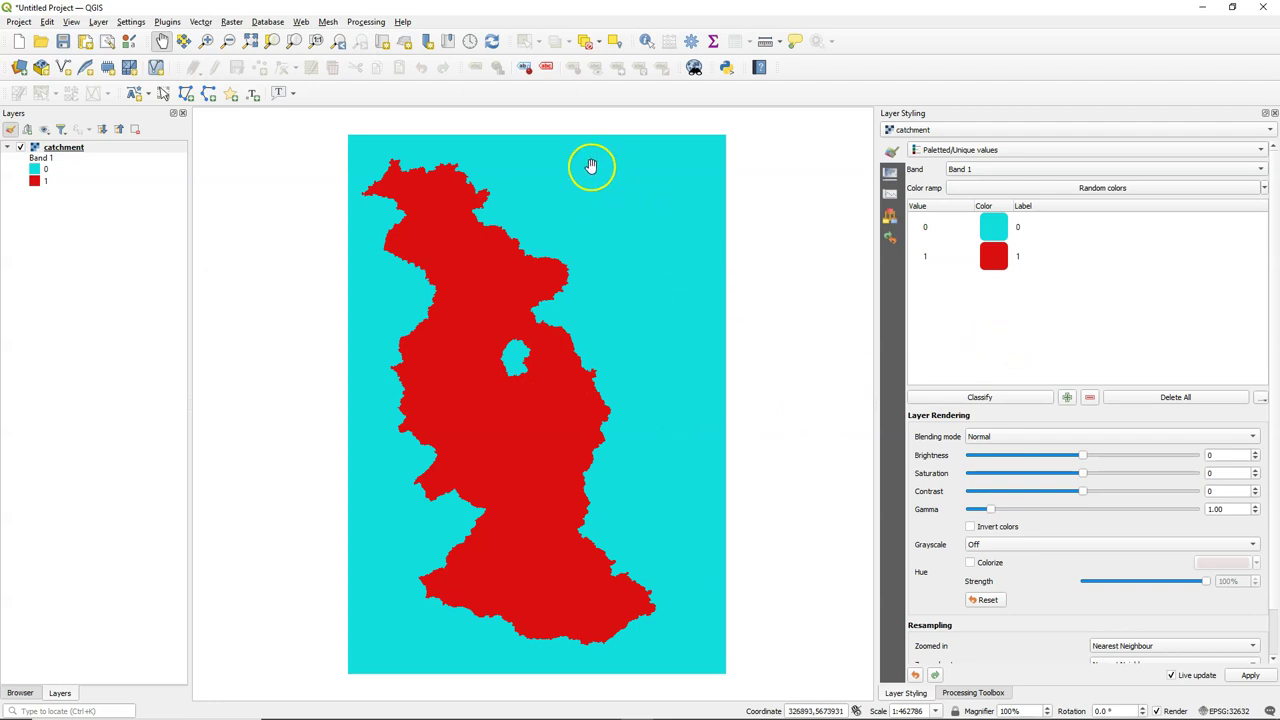
click(993, 227)
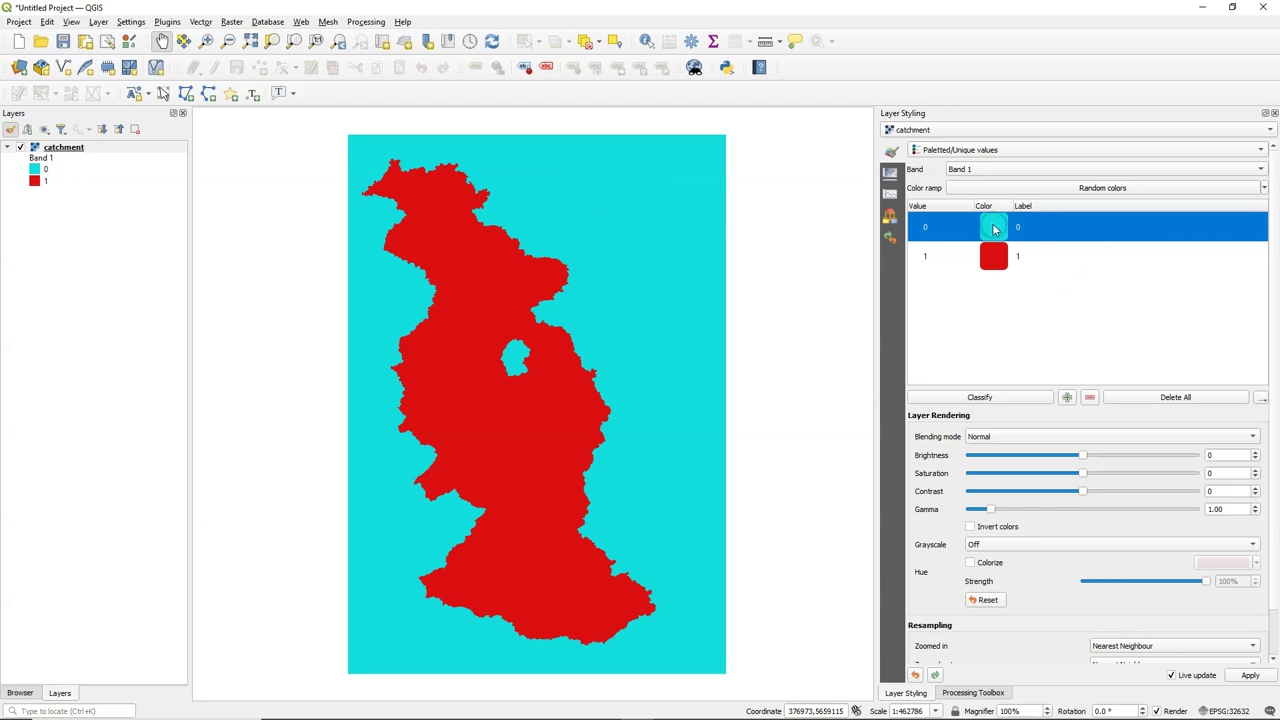
click(1091, 398)
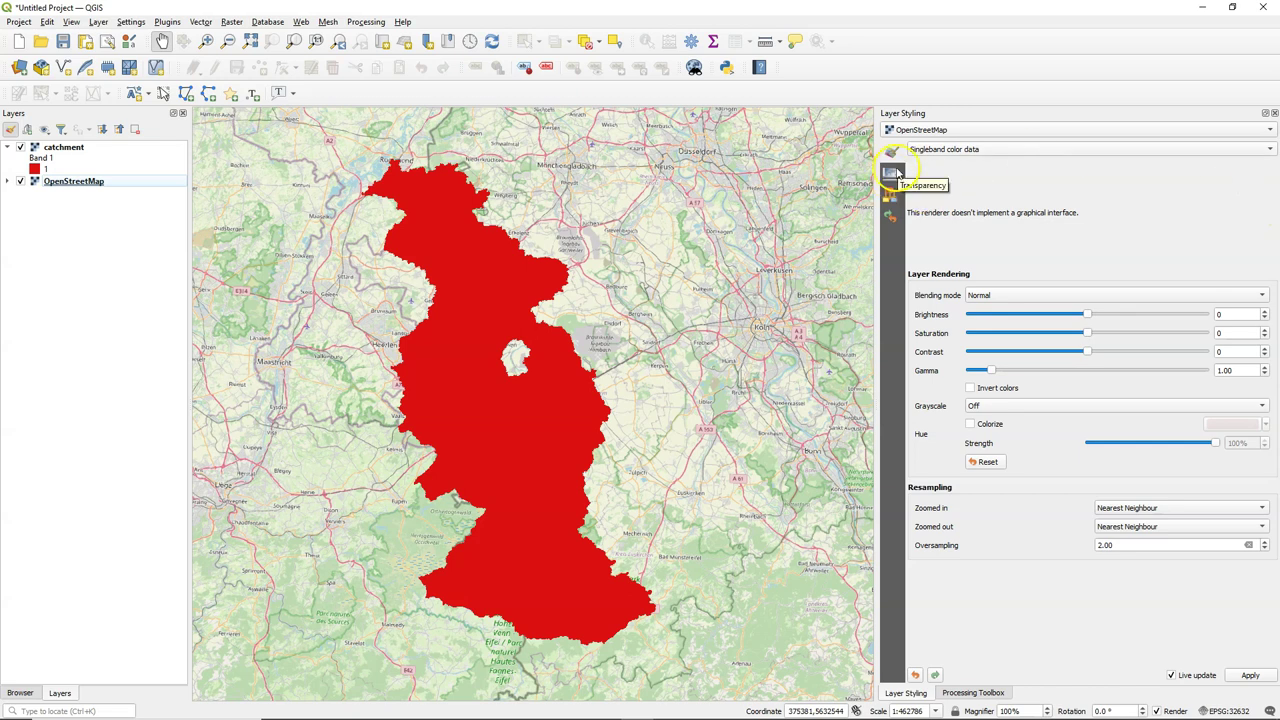
Reclassify catchment to restore the 0 class and clear the additional no-data value 0.
click(52, 148)
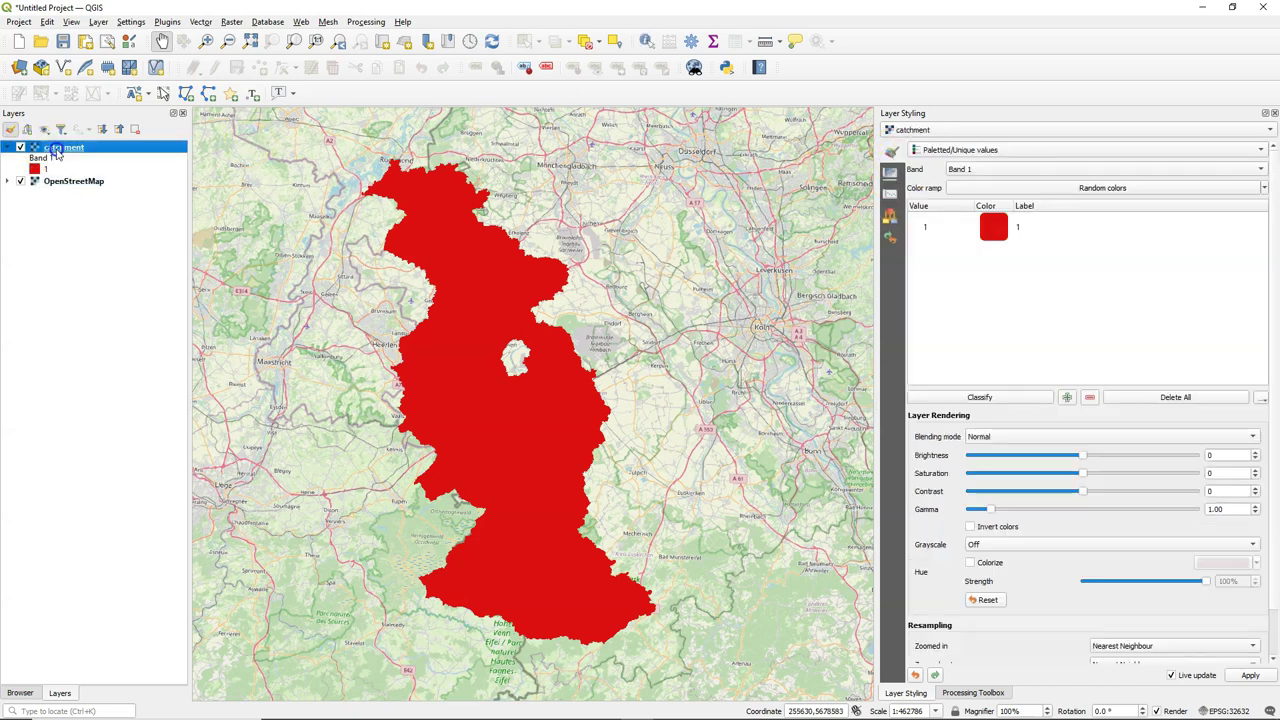
click(980, 397)
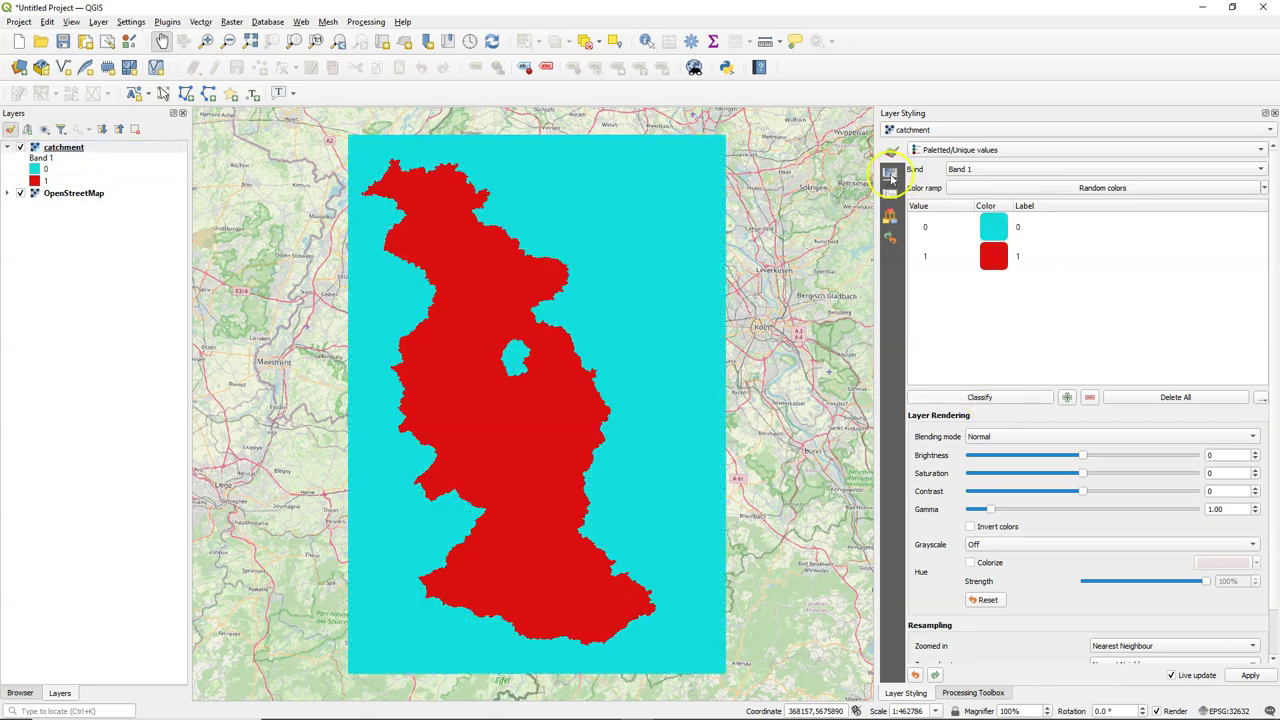
click(890, 193)
click(1026, 227)
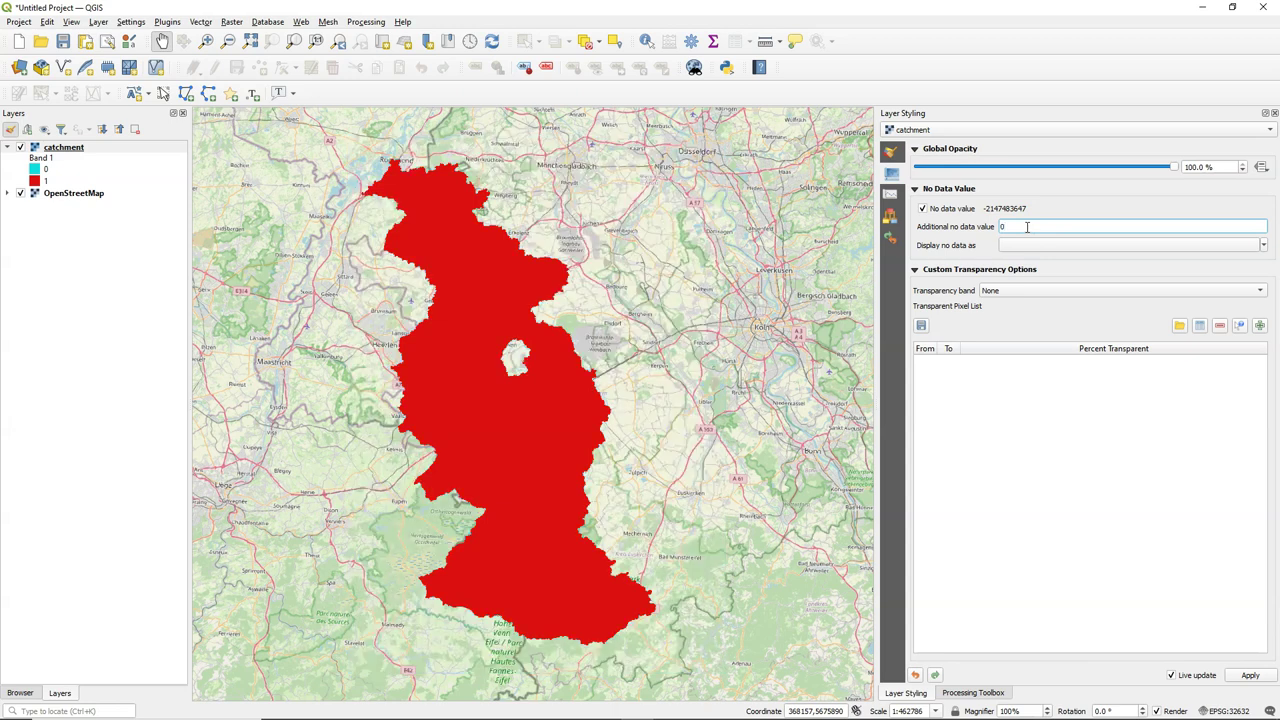
double_click(1024, 226)
key(BackSpace)
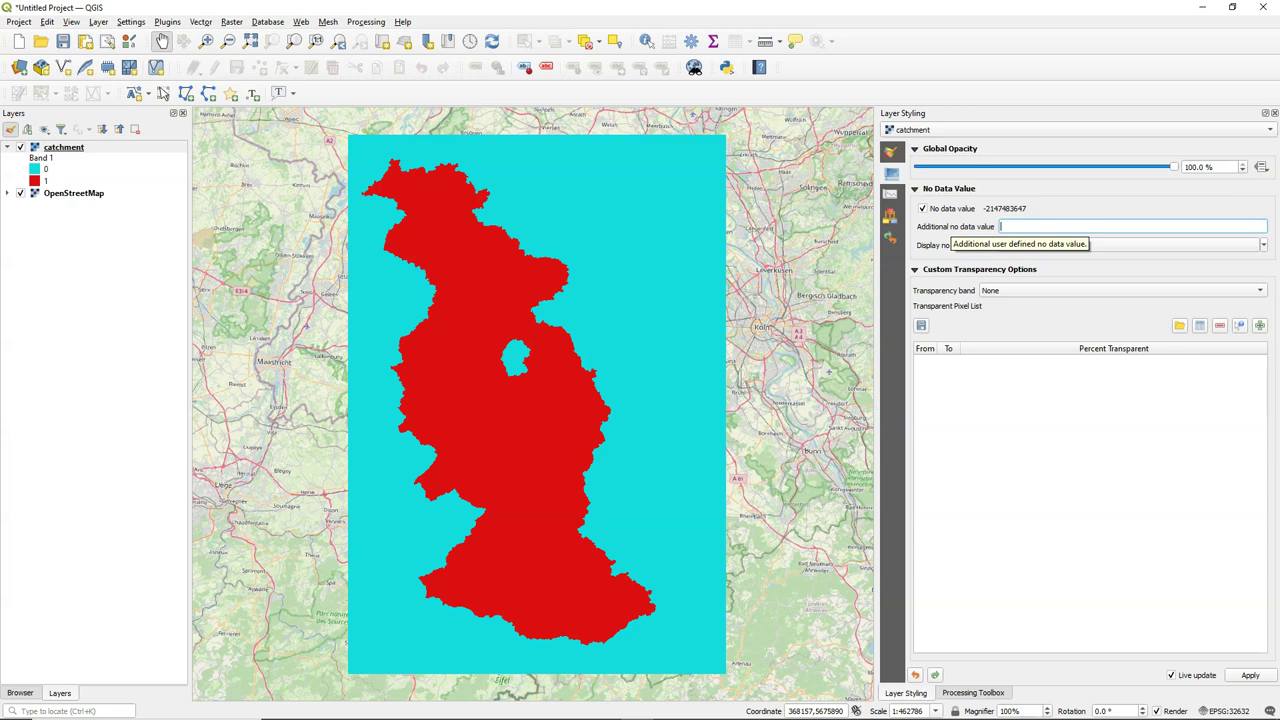
Start Clip Raster by Extent with the clipping extent taken from the catchment layer.
click(231, 22)
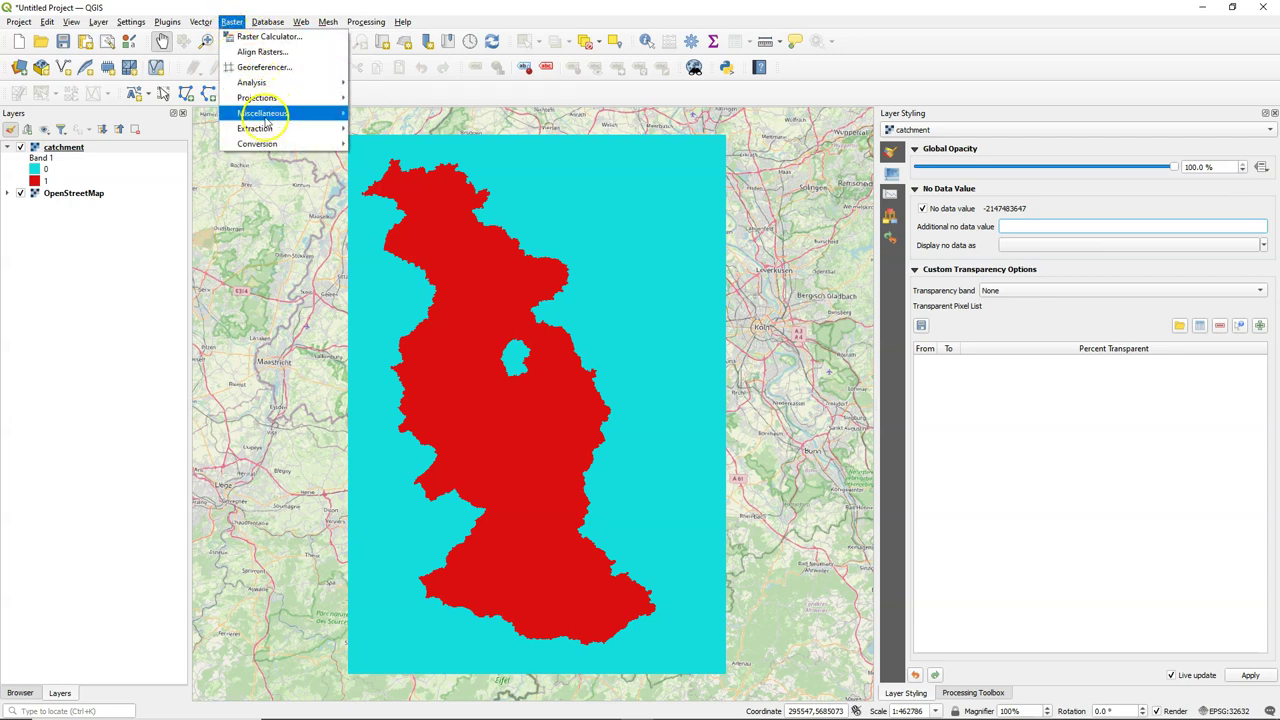
mouse_move(300, 129)
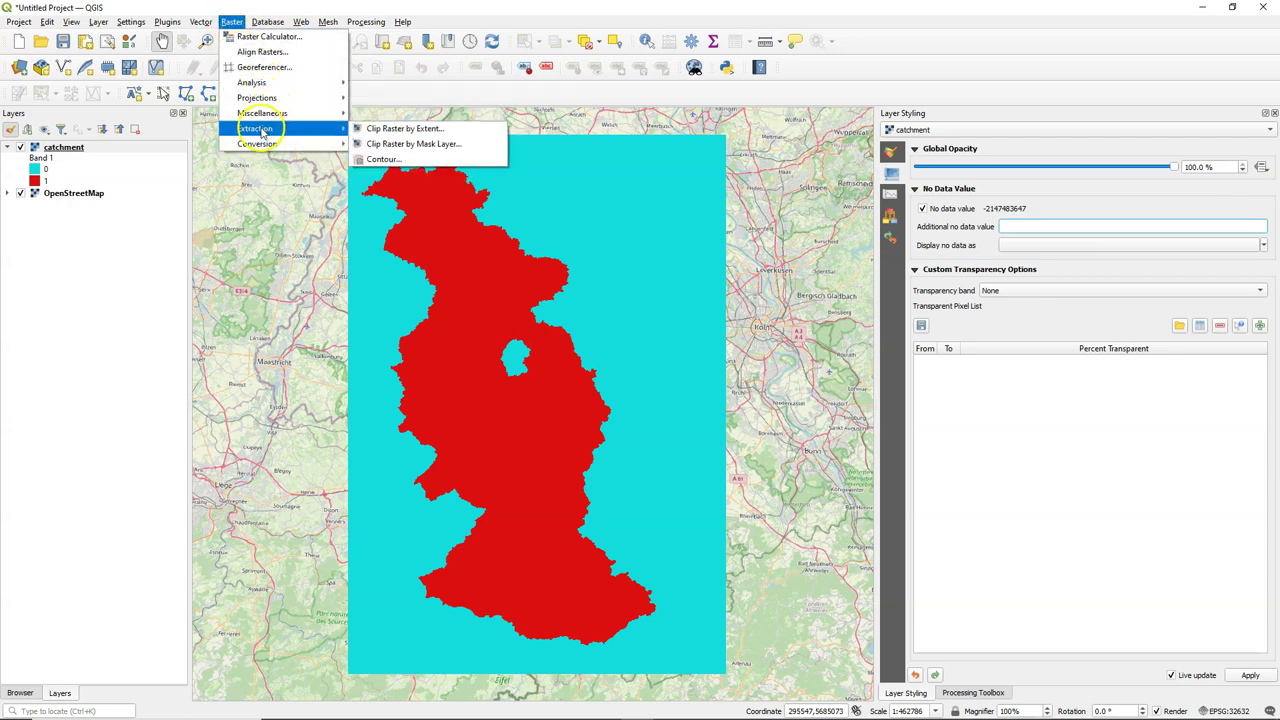
click(425, 131)
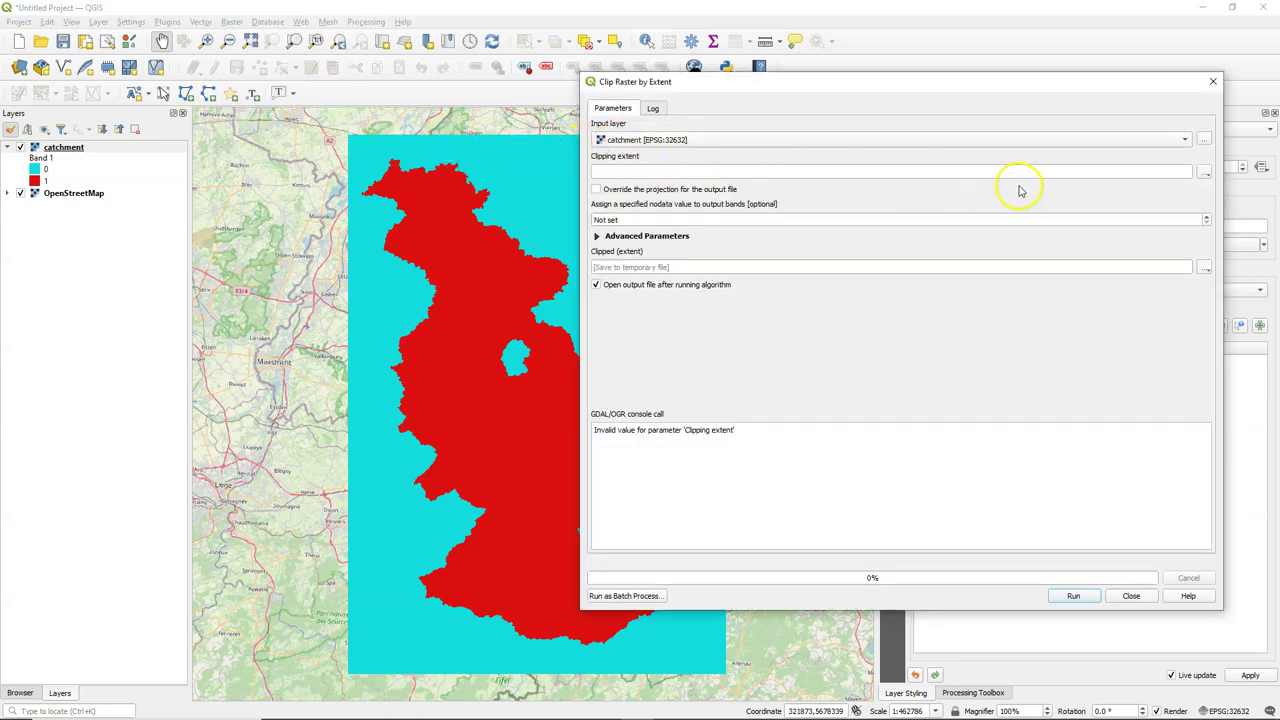
click(1205, 172)
mouse_move(1209, 190)
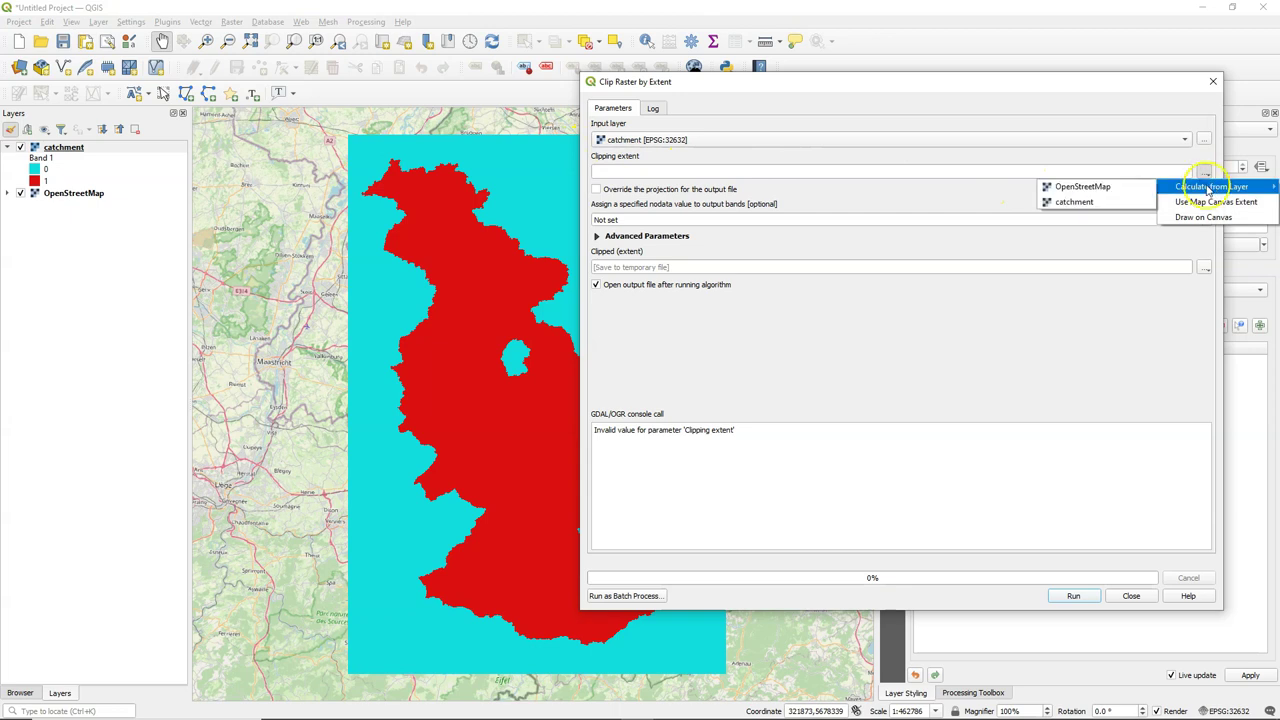
click(1090, 203)
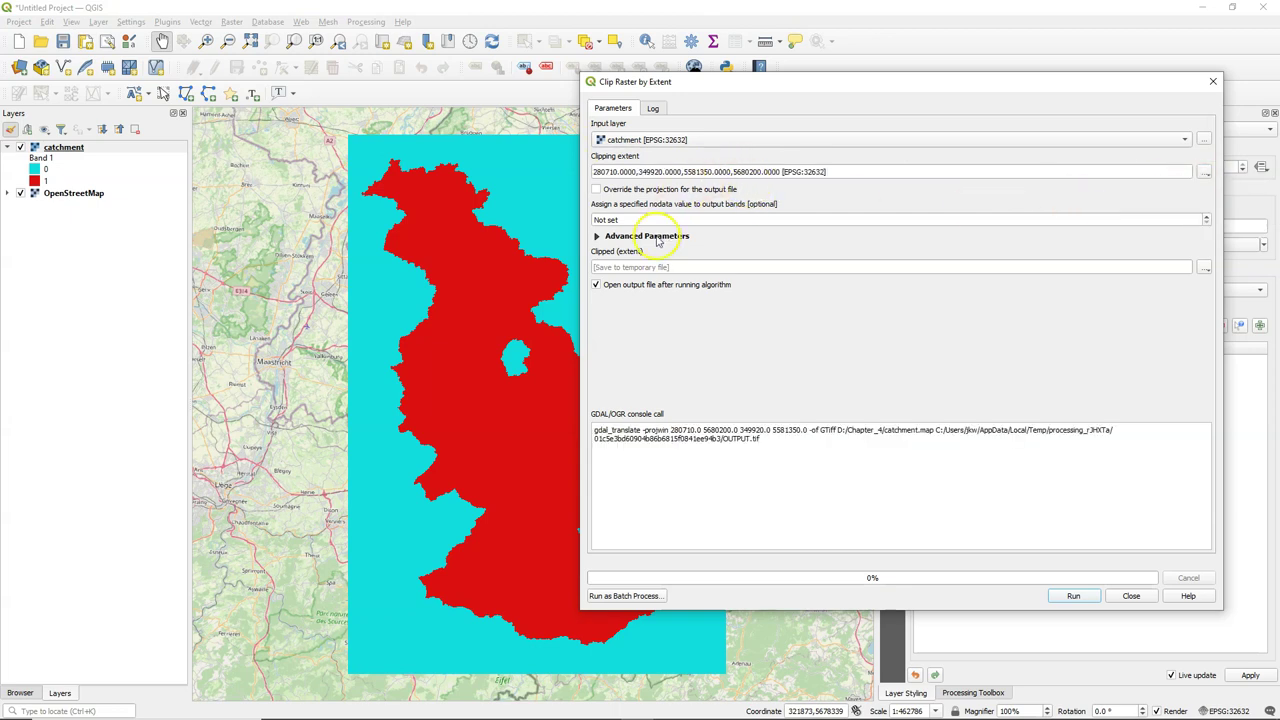
Set output nodata to 0, save to D:/temp/catchnodata.tif, and run the clip.
click(623, 218)
text(0)
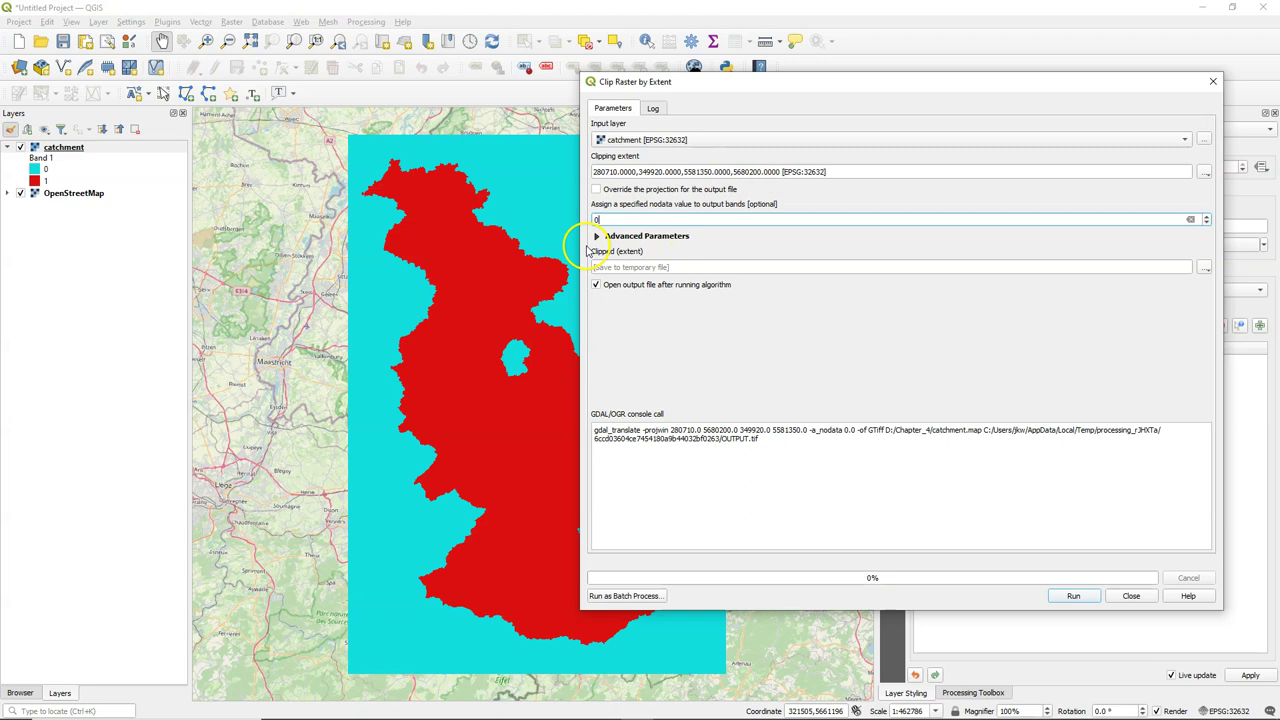
click(1208, 270)
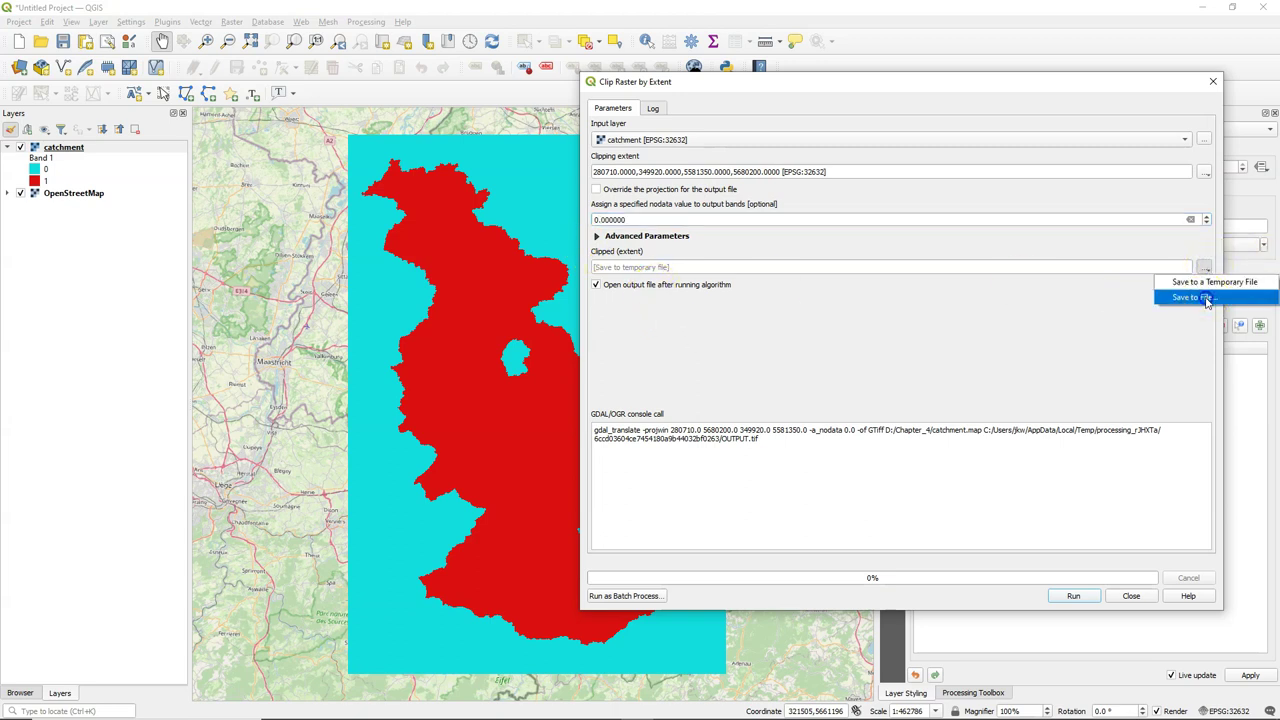
click(1205, 298)
text(catchnodata)
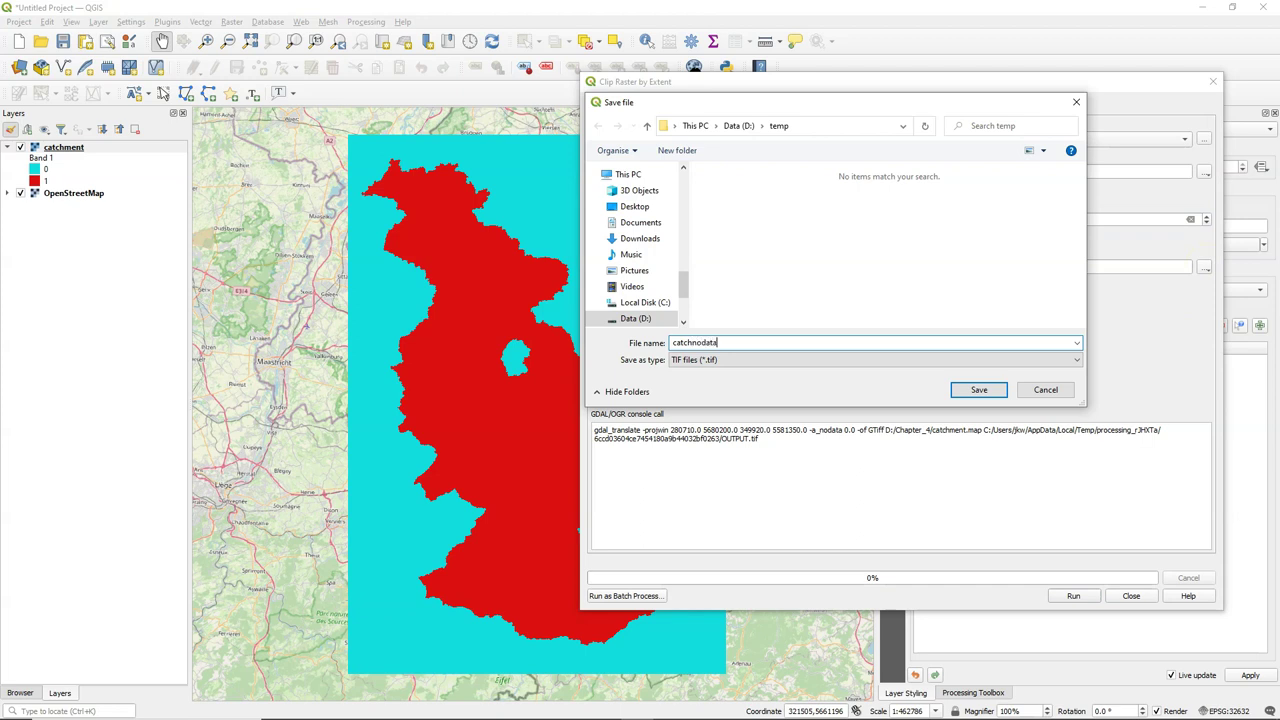
click(977, 389)
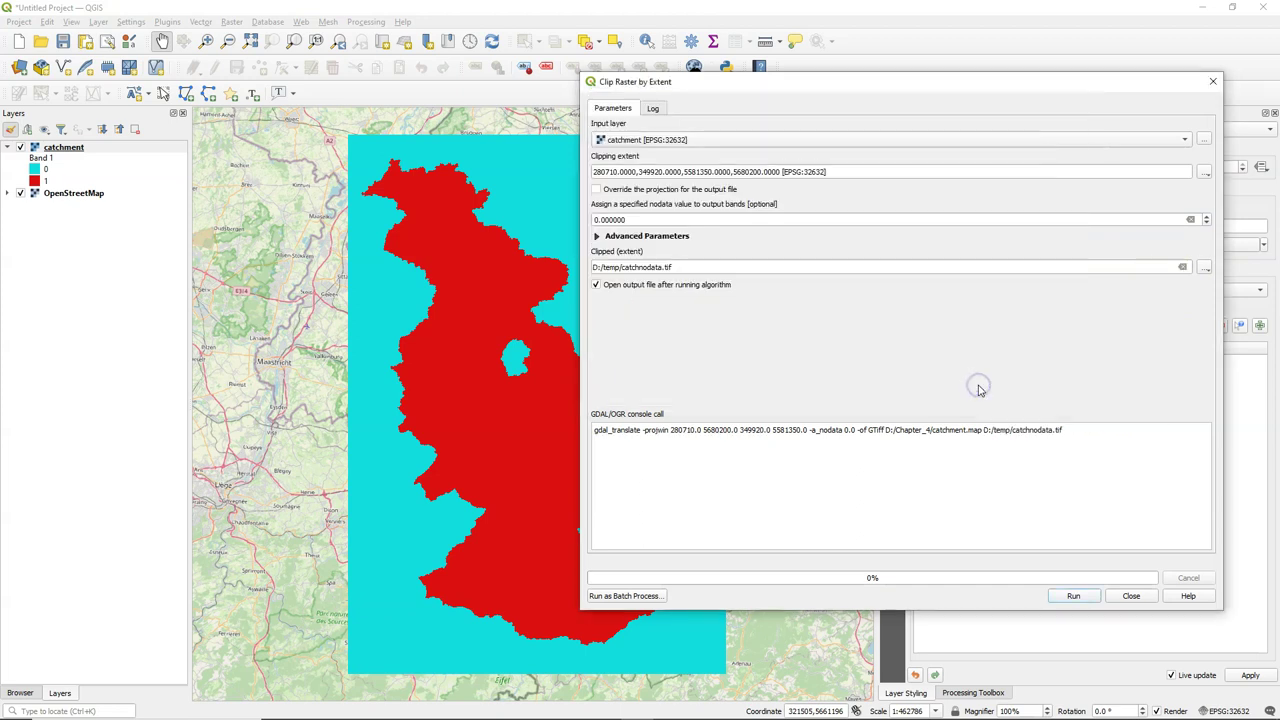
click(1075, 596)
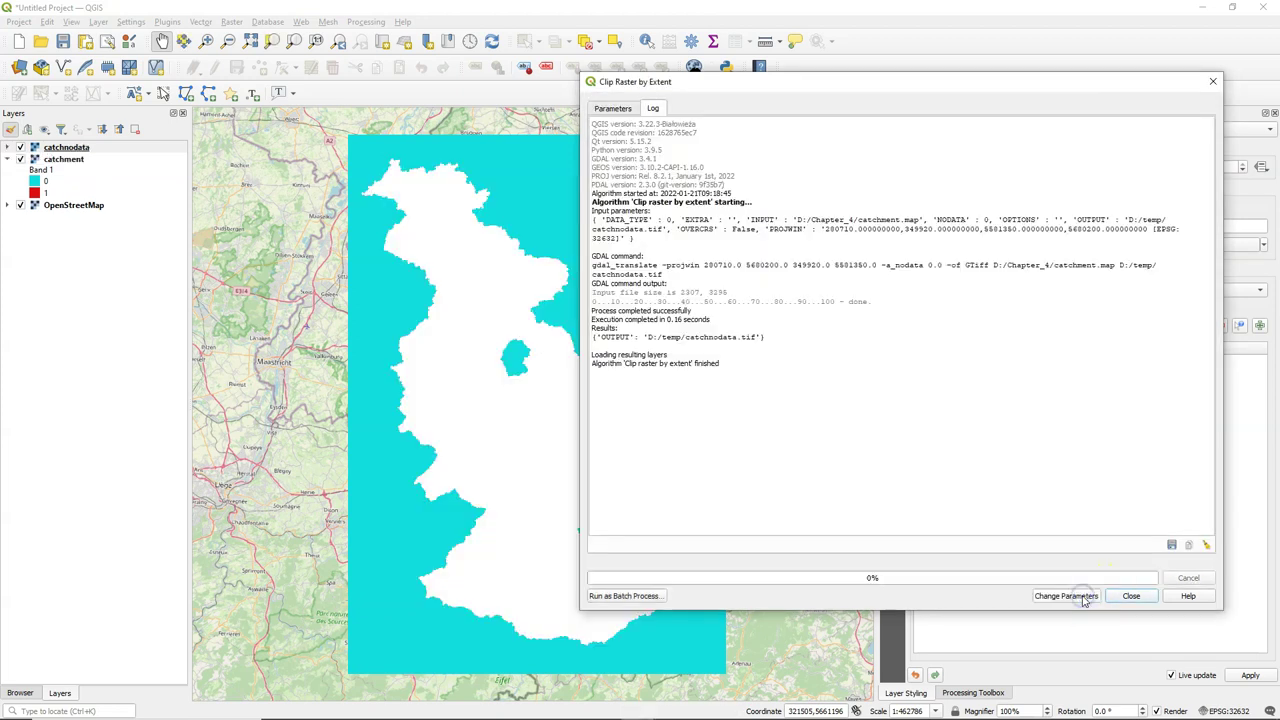
Hide the original catchment layer and copy its style.
click(1131, 596)
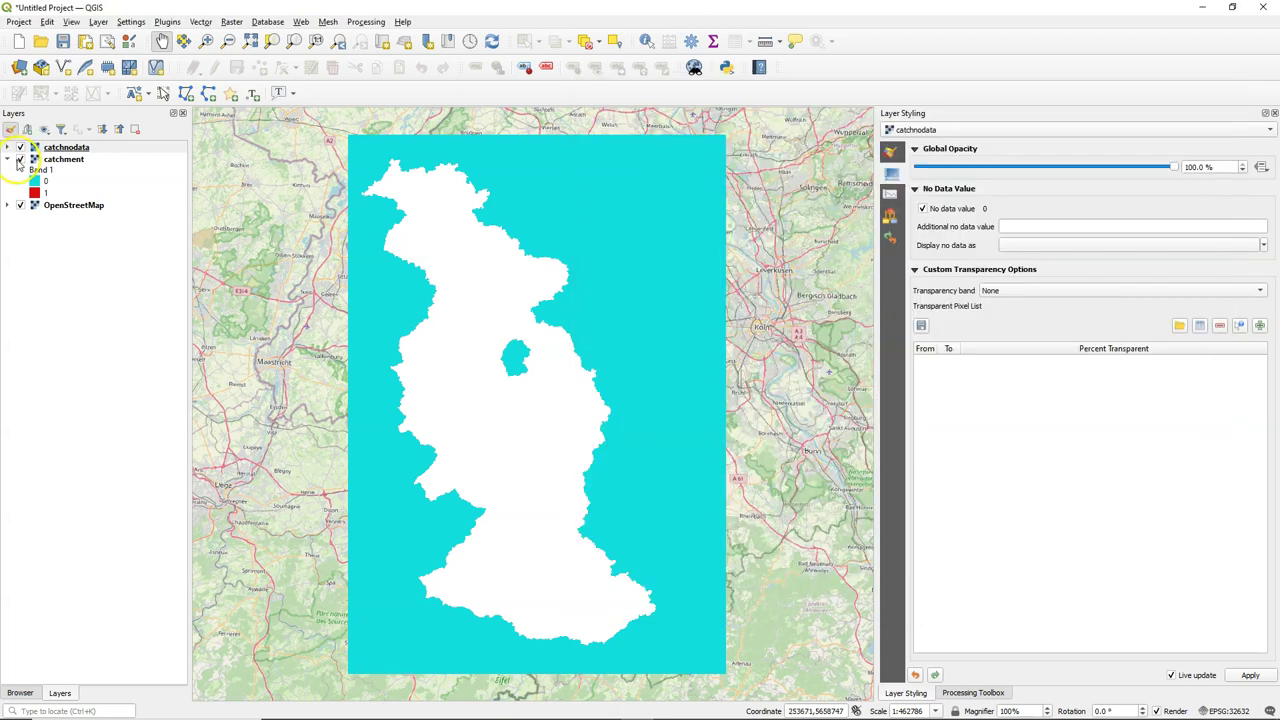
click(20, 159)
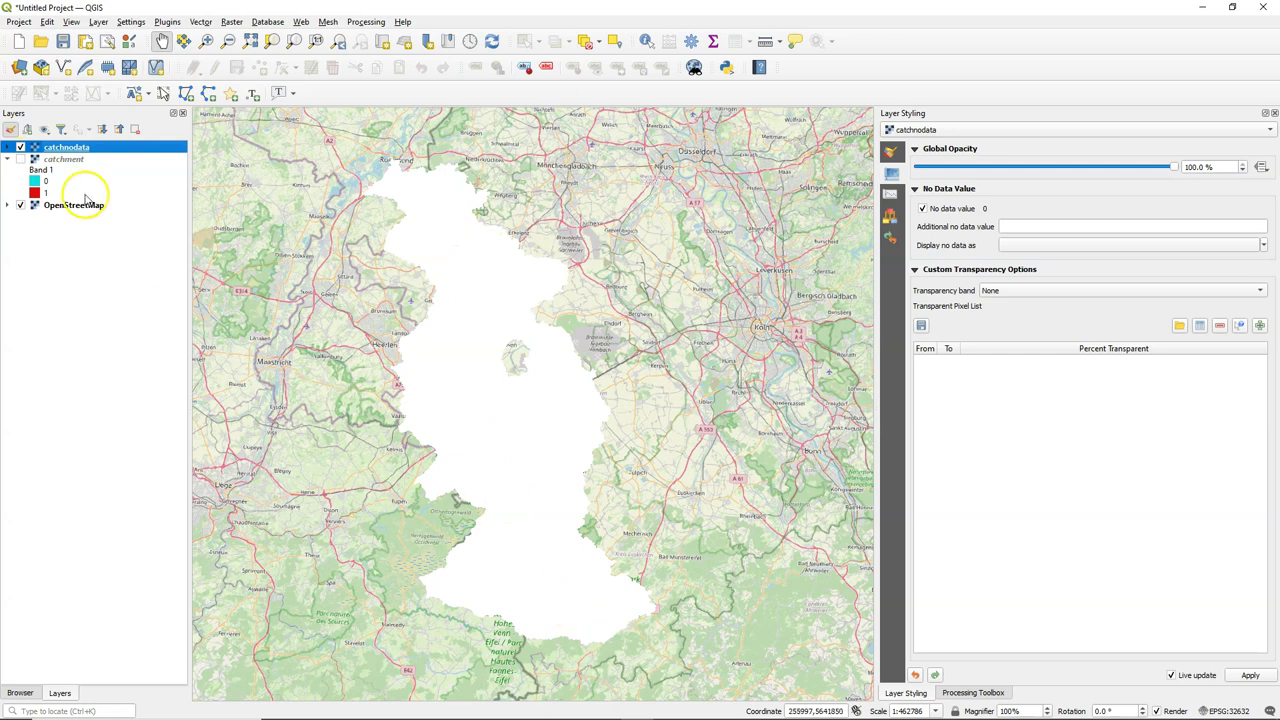
right_click(64, 160)
mouse_move(171, 405)
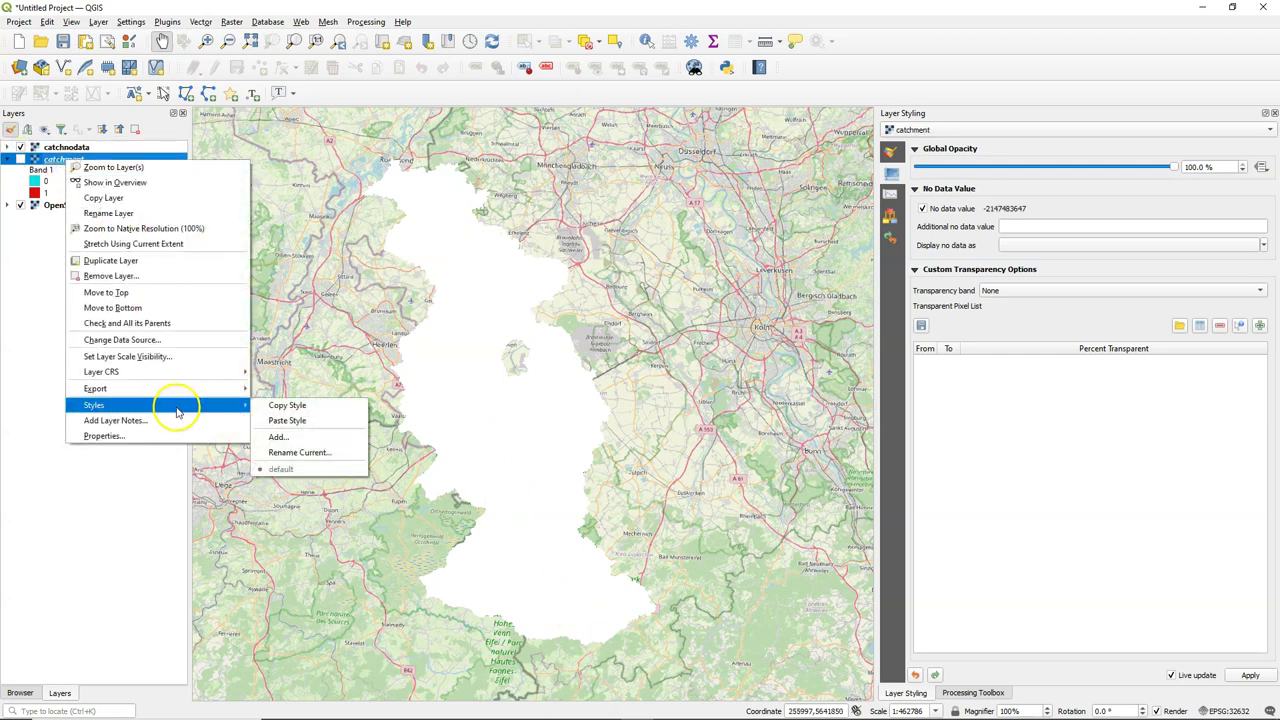
click(292, 404)
Paste the copied catchment style onto the catchnodata layer.
click(80, 148)
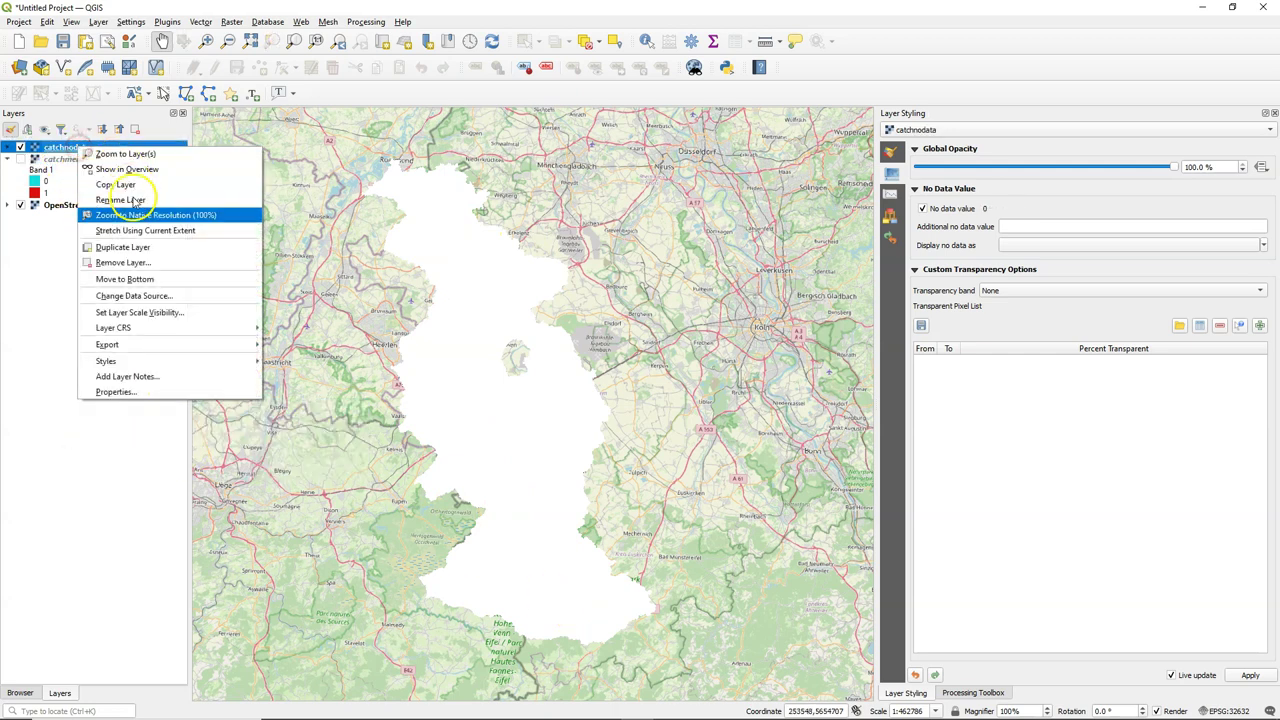
mouse_move(158, 360)
click(288, 378)
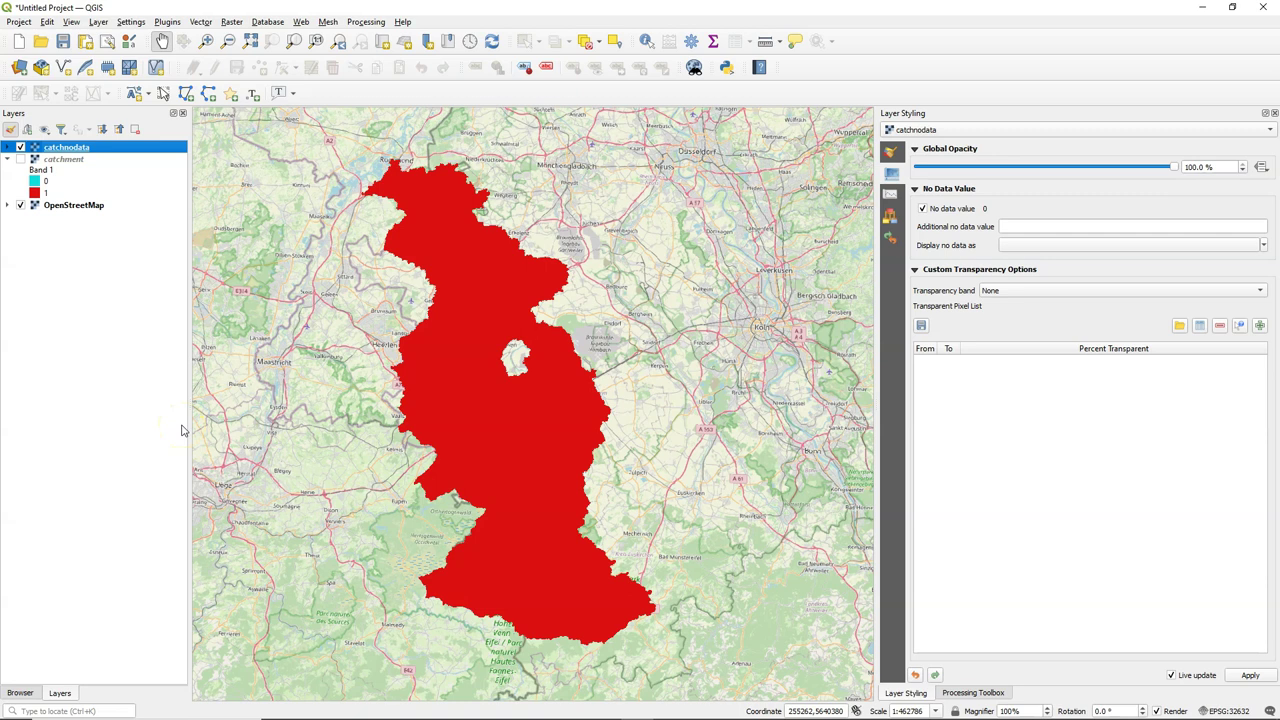
Open PCRaster's Convert to PCRaster Format tool from the Processing Toolbox.
click(973, 692)
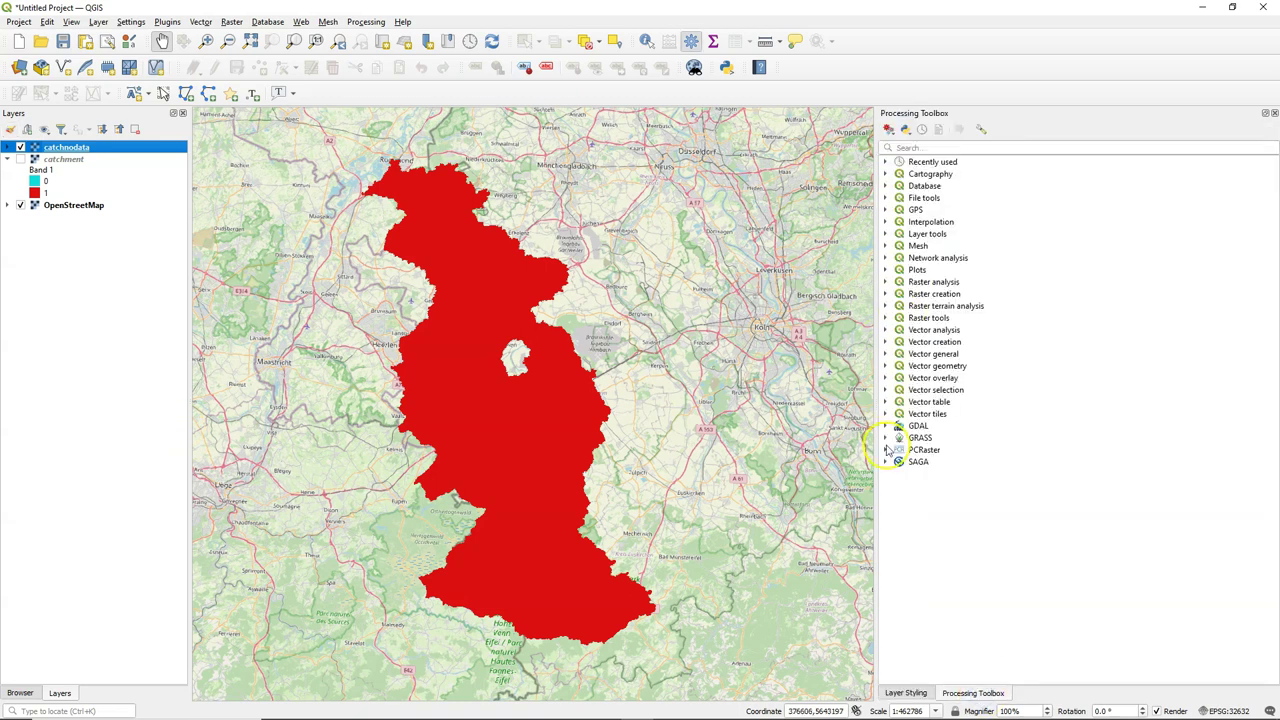
click(885, 450)
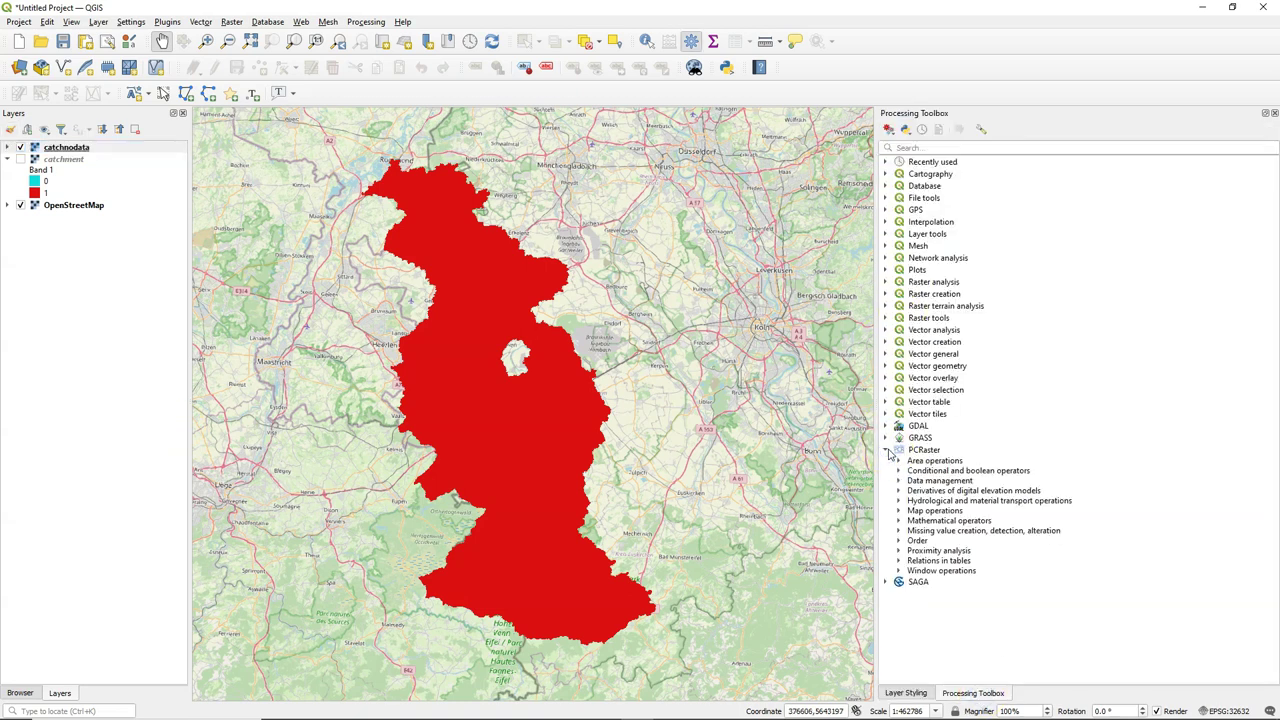
click(898, 480)
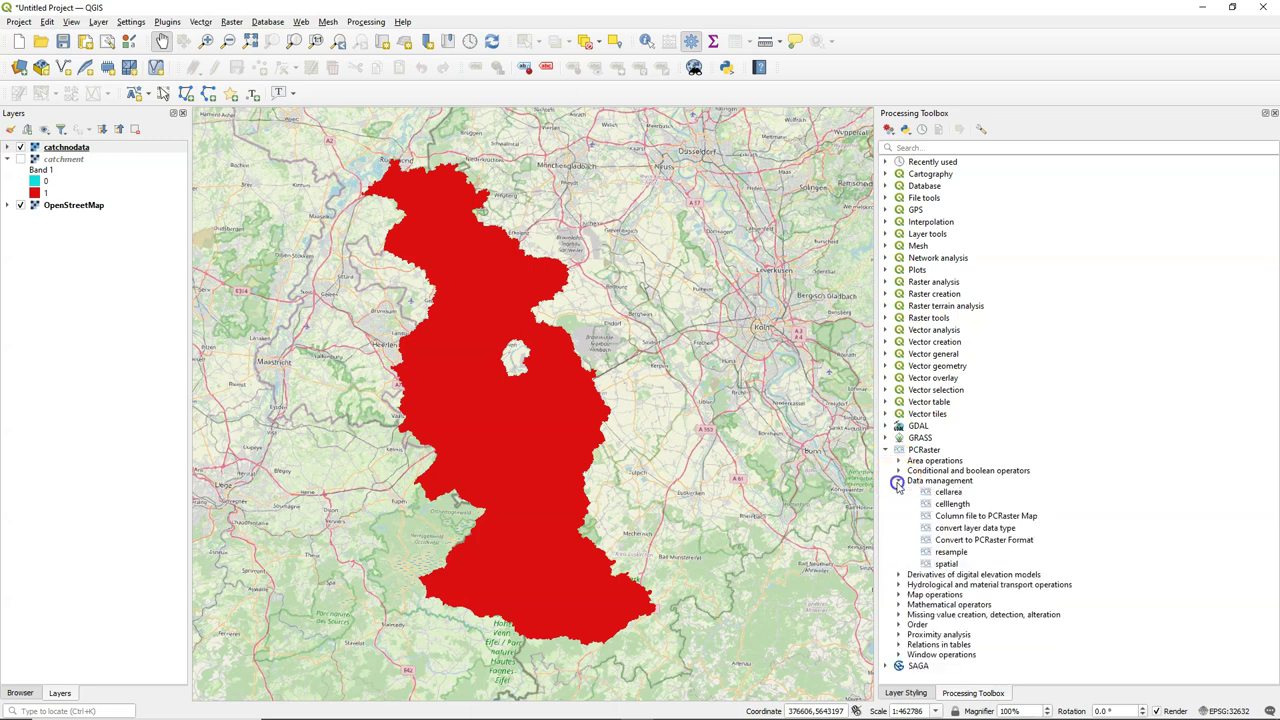
double_click(972, 539)
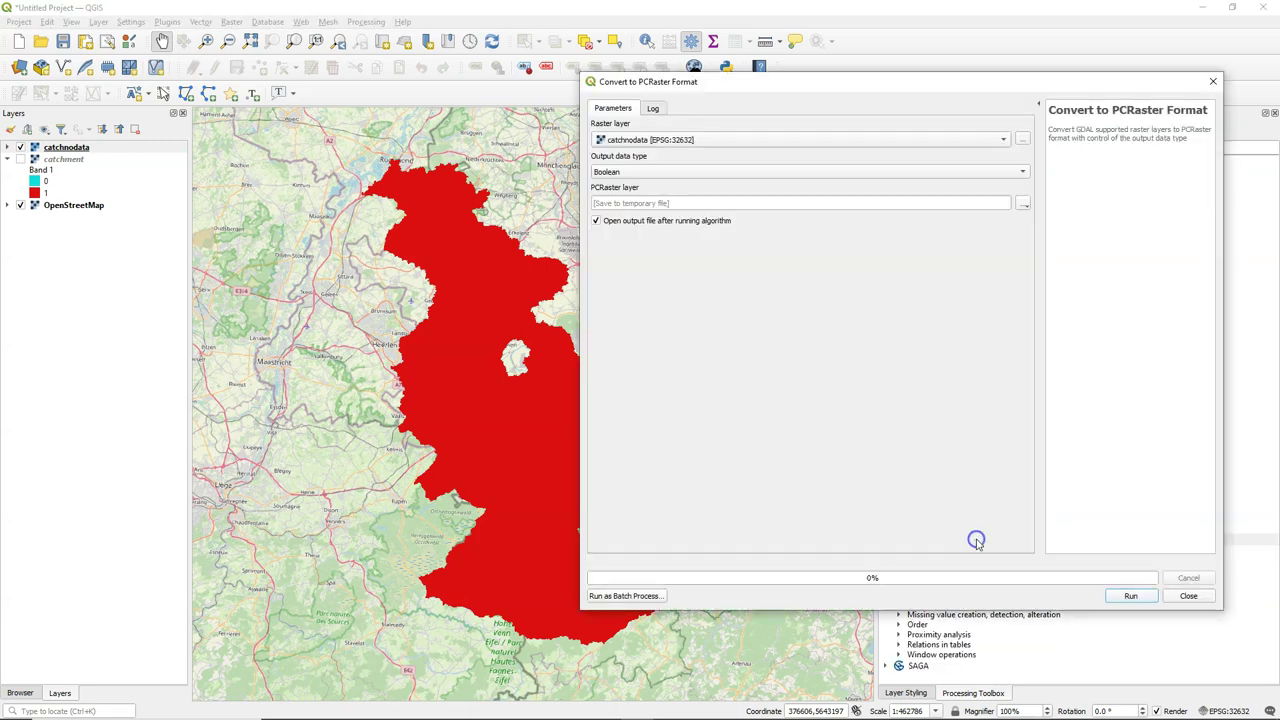
Convert catchnodata as Nominal data type to D:/temp/catchmentnodata.map.
click(633, 173)
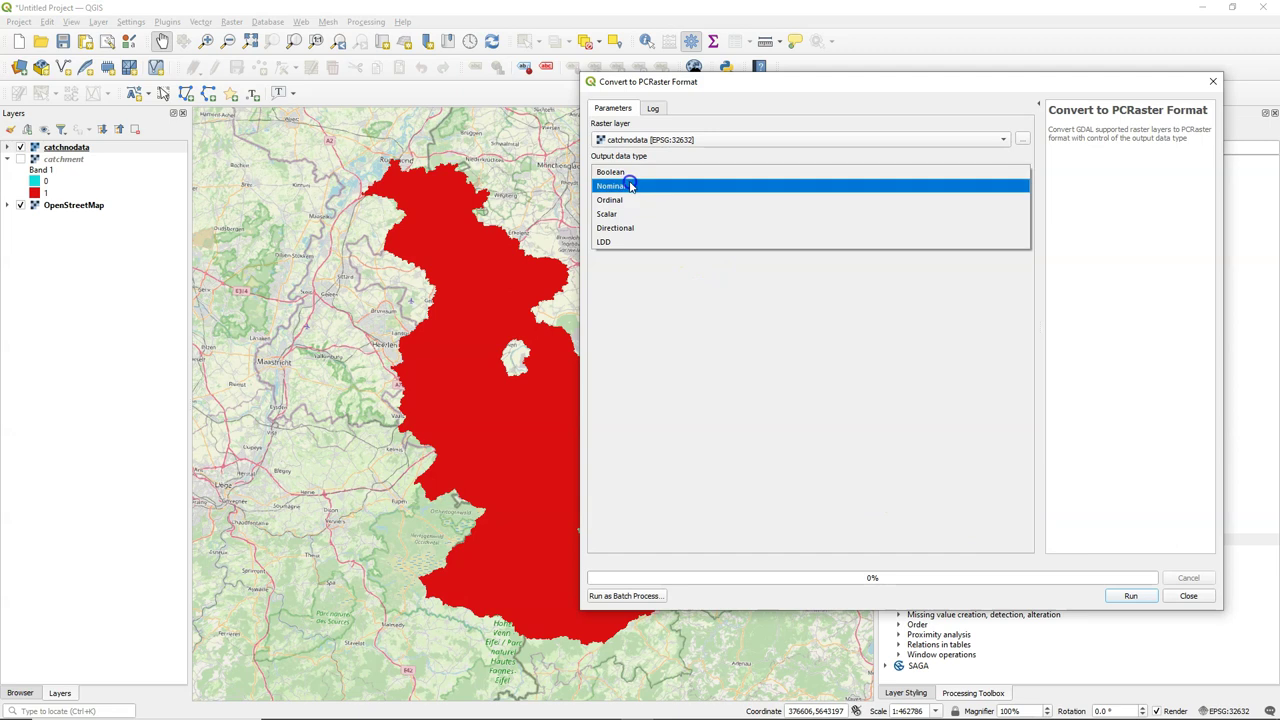
click(631, 186)
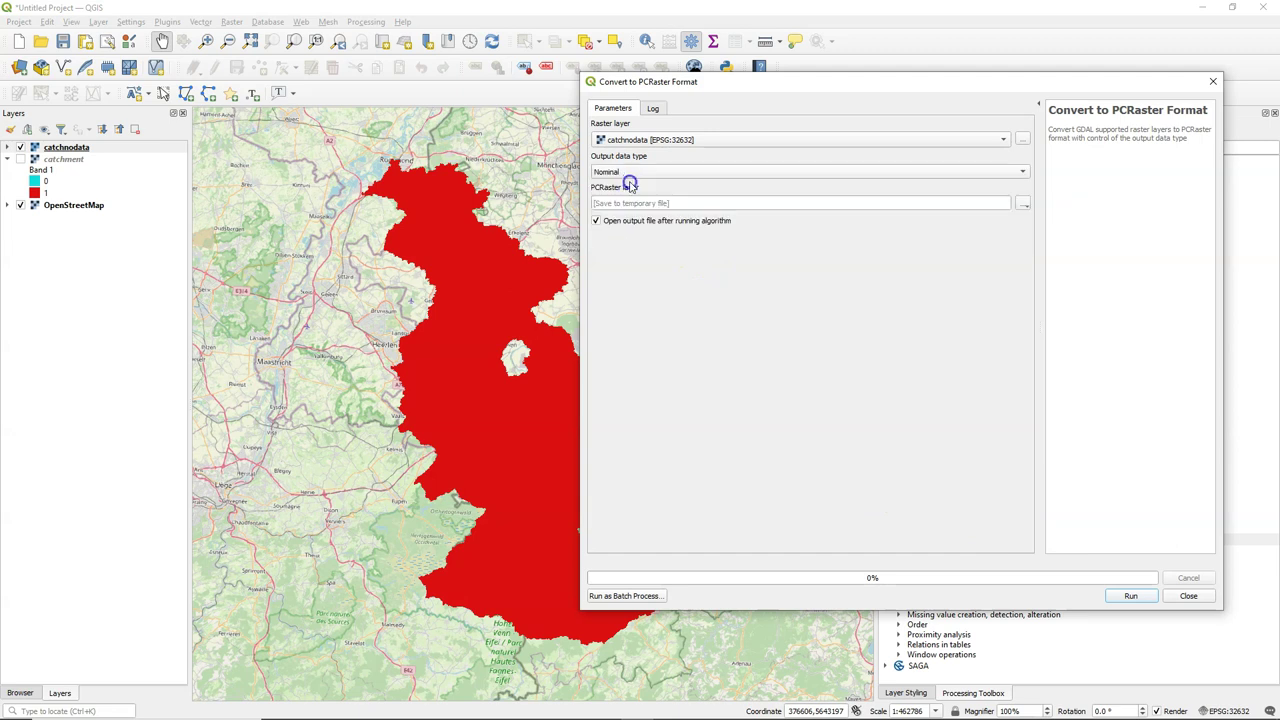
click(1023, 204)
click(1058, 234)
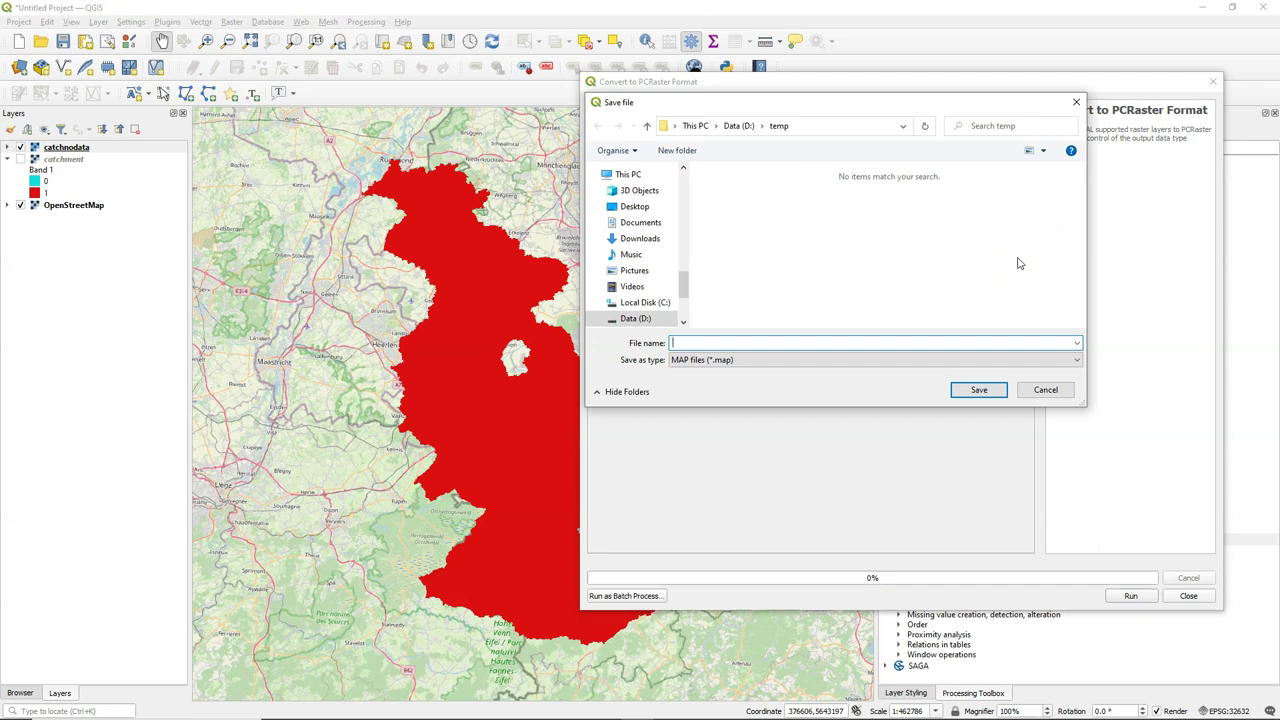
text(catchment)
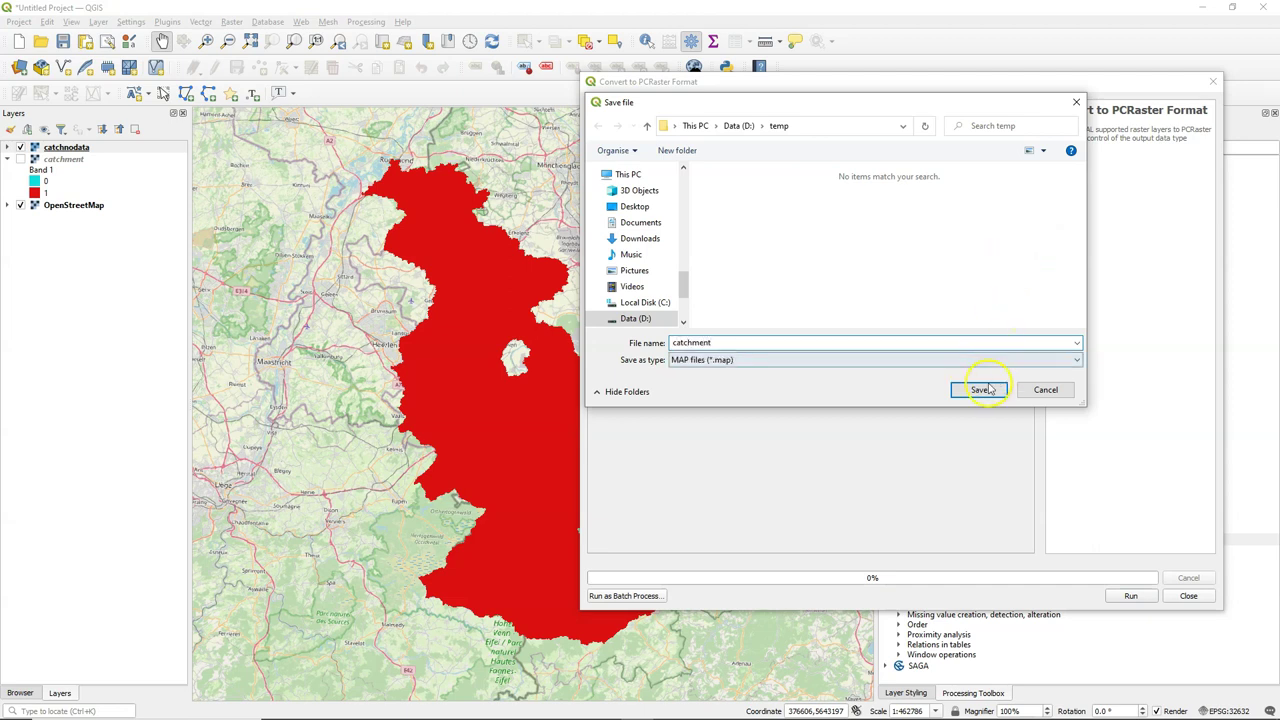
text(nodata)
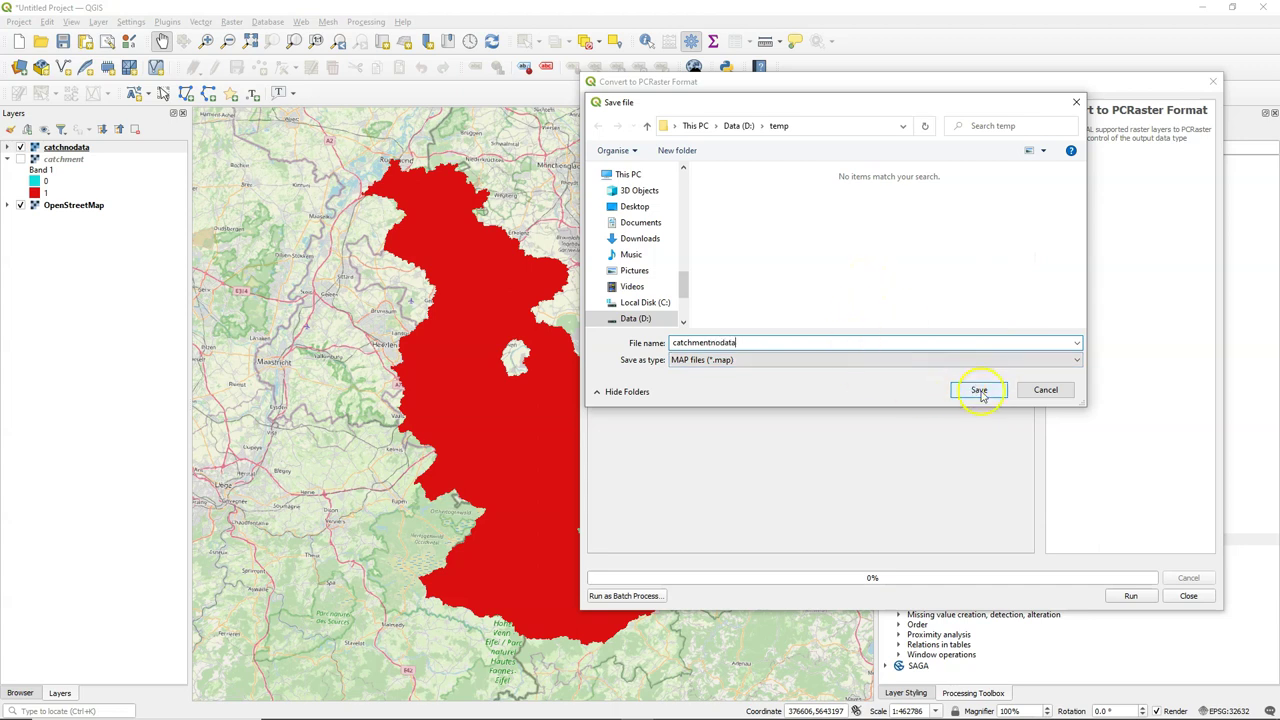
click(976, 390)
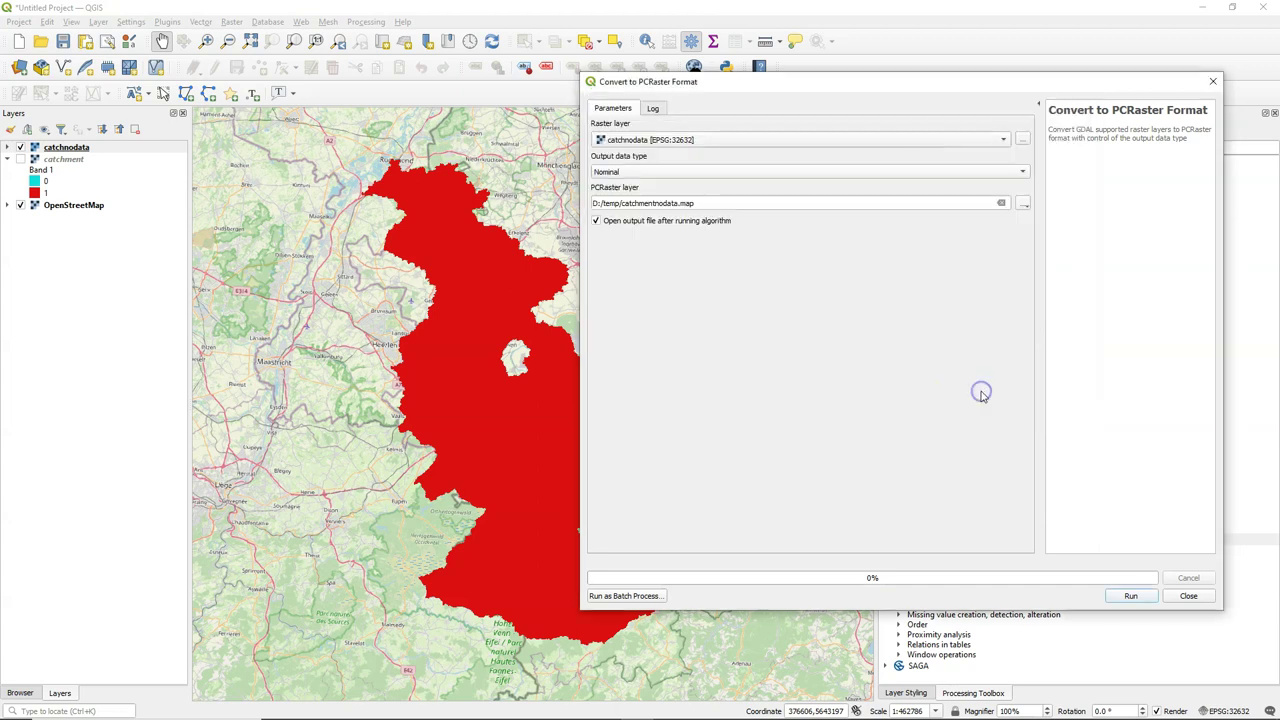
click(1130, 595)
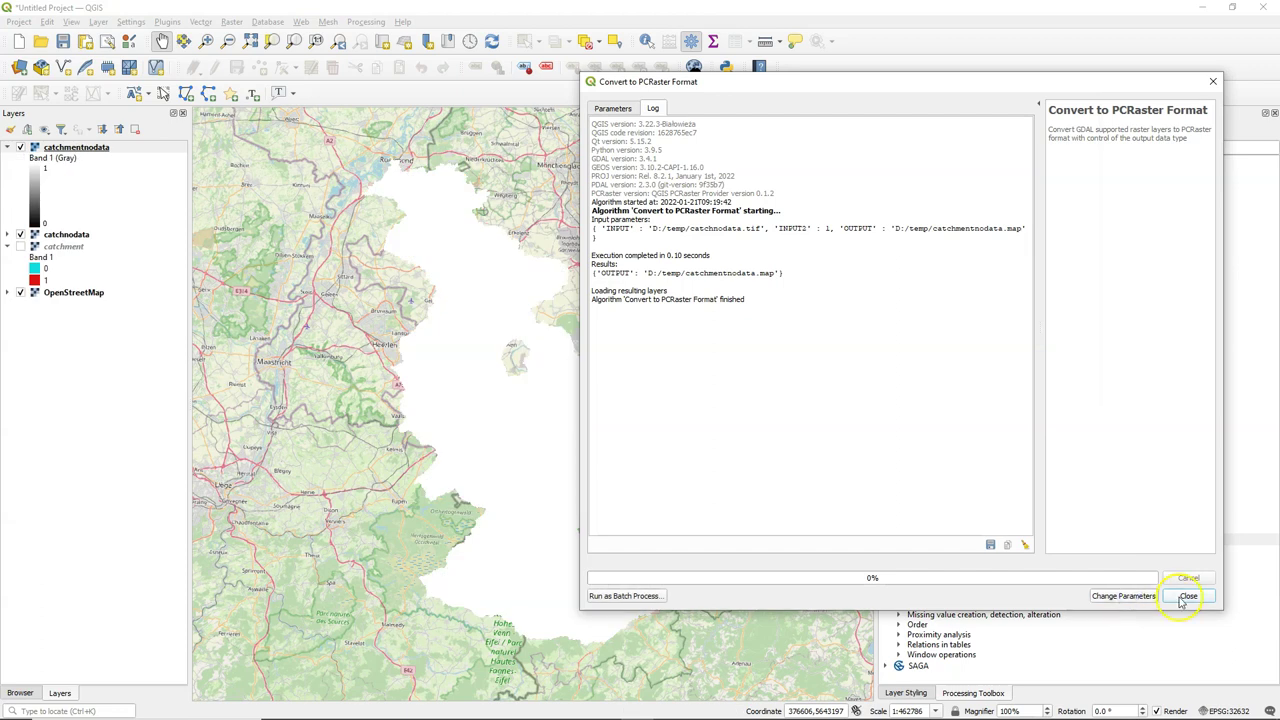
Paste the catchment style onto the new catchmentnodata layer.
click(1185, 596)
right_click(98, 152)
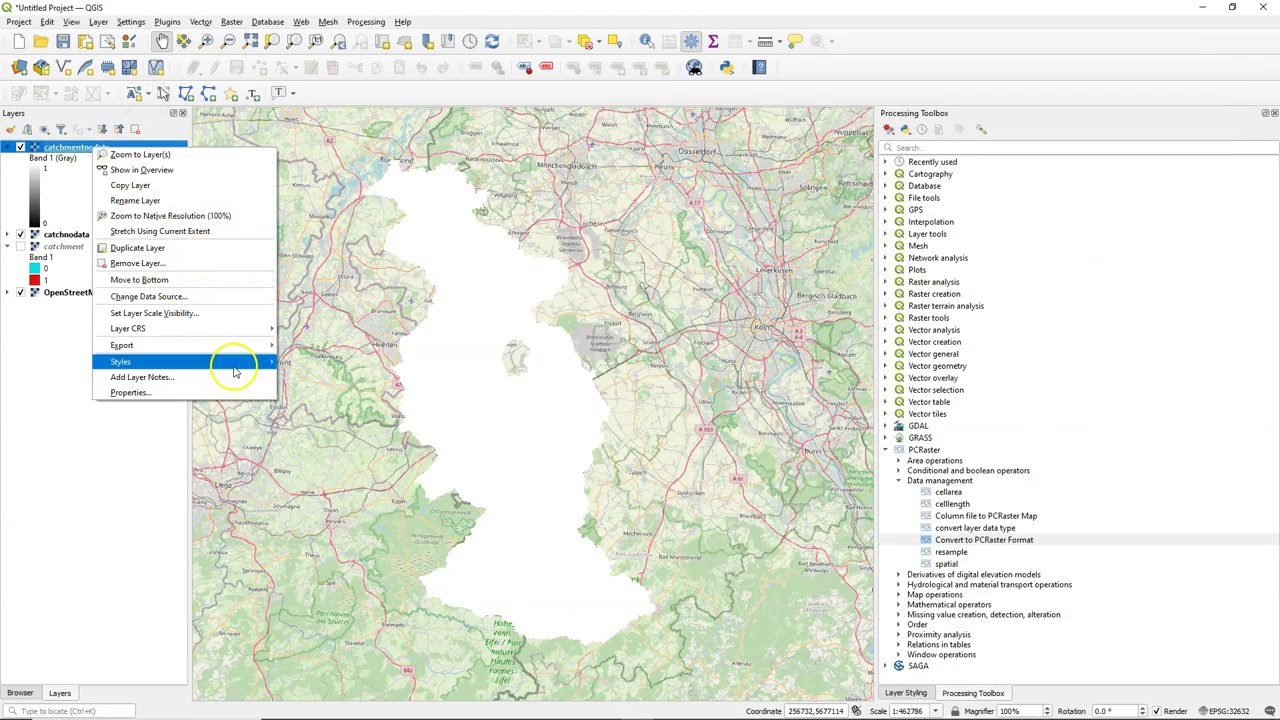
mouse_move(257, 371)
click(313, 377)
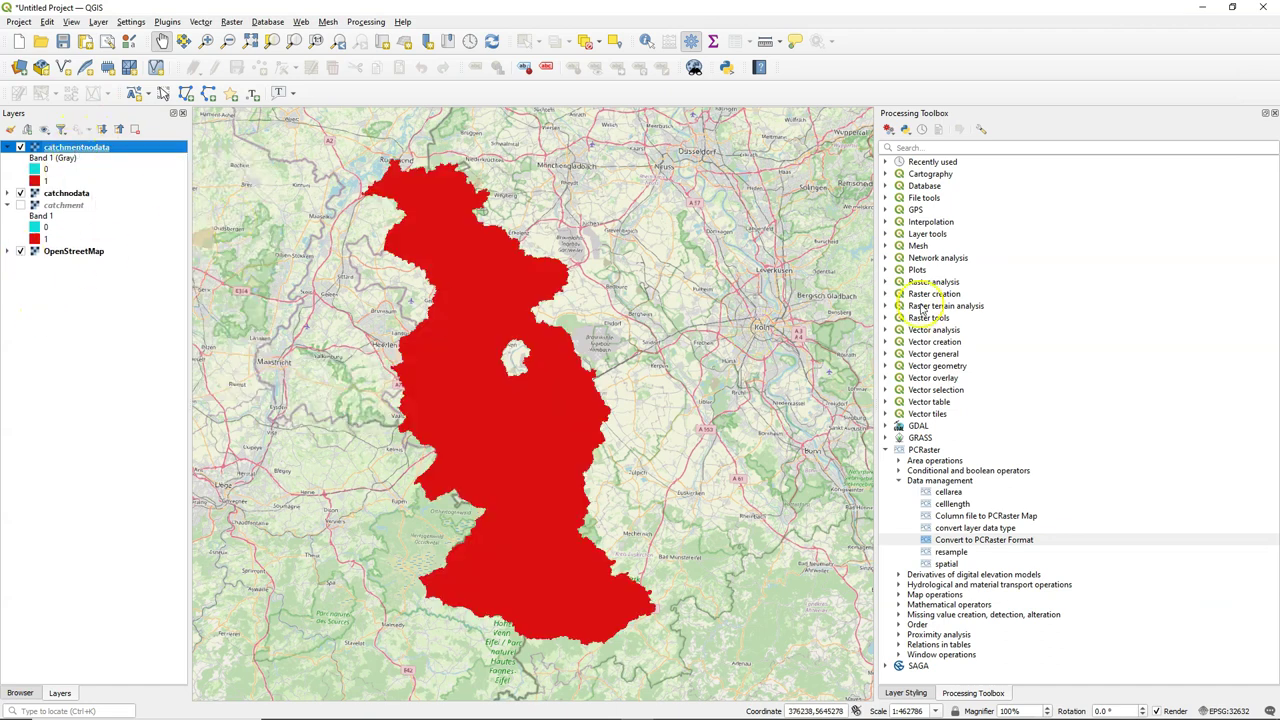
Open the PCRaster Map operations maparea tool.
click(898, 480)
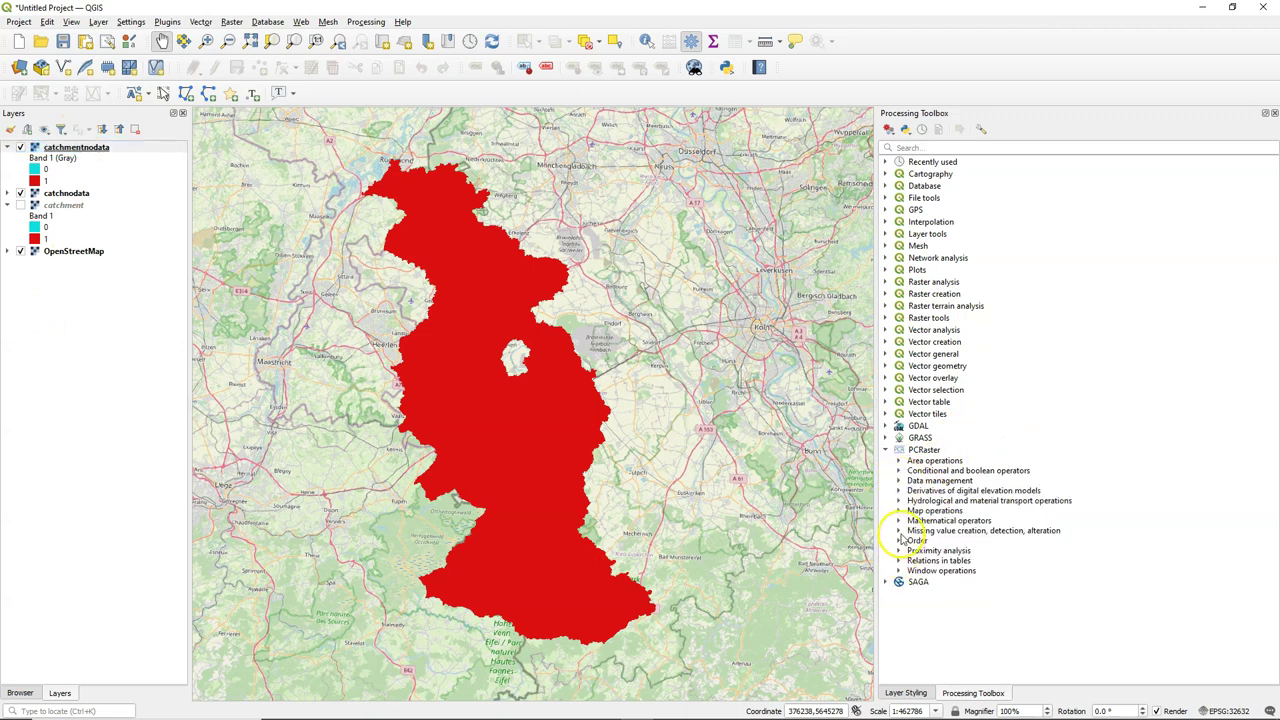
click(898, 511)
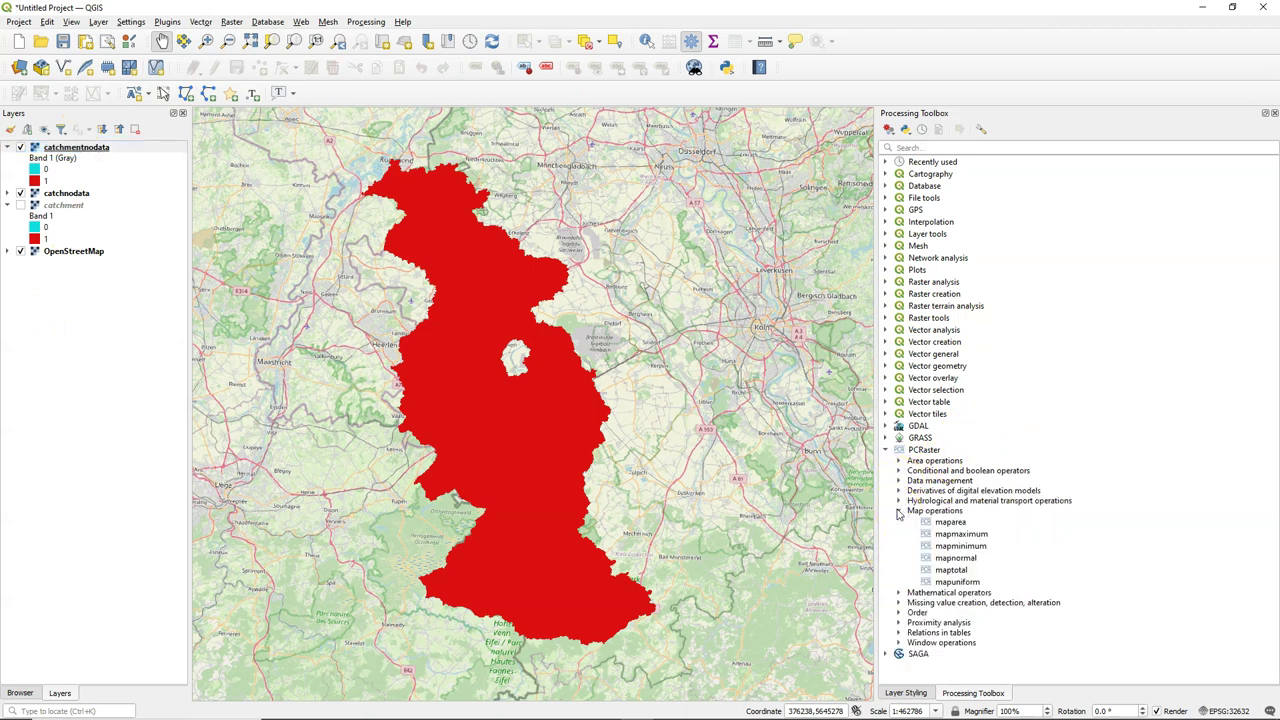
double_click(950, 522)
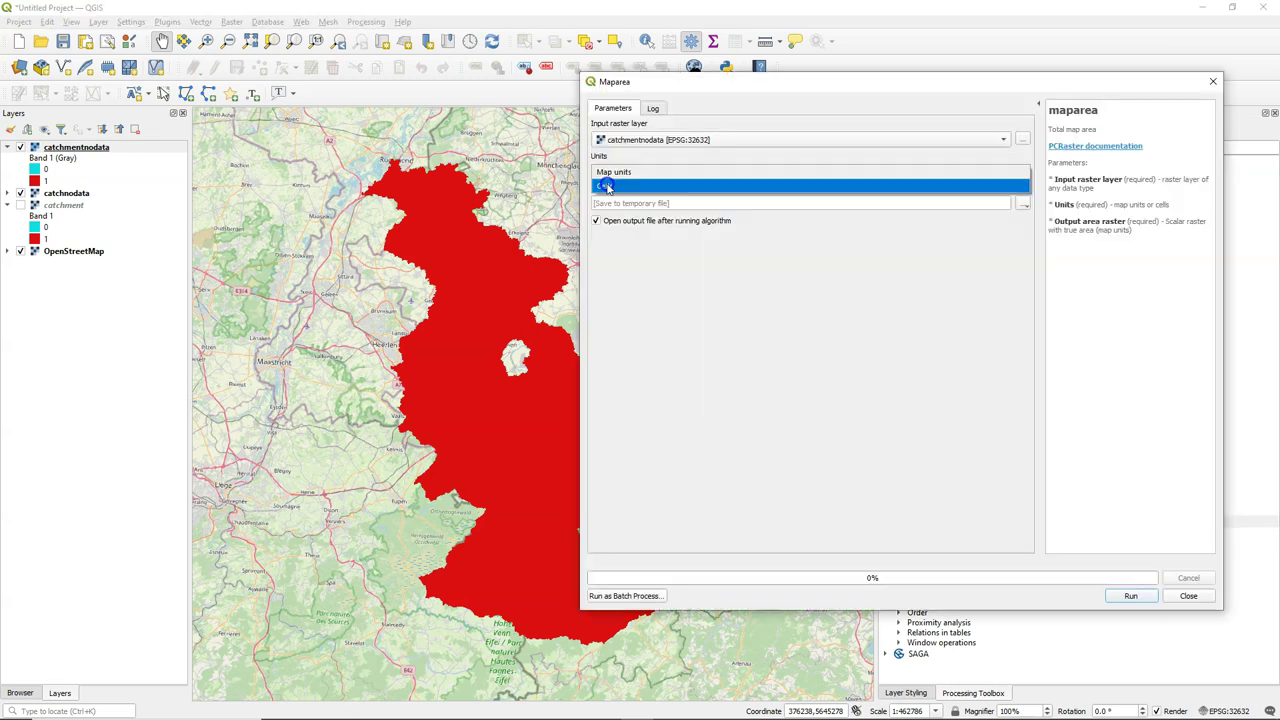
Save the cell count to nrdatacells.map, run it, and identify its value 2595712.
click(1022, 203)
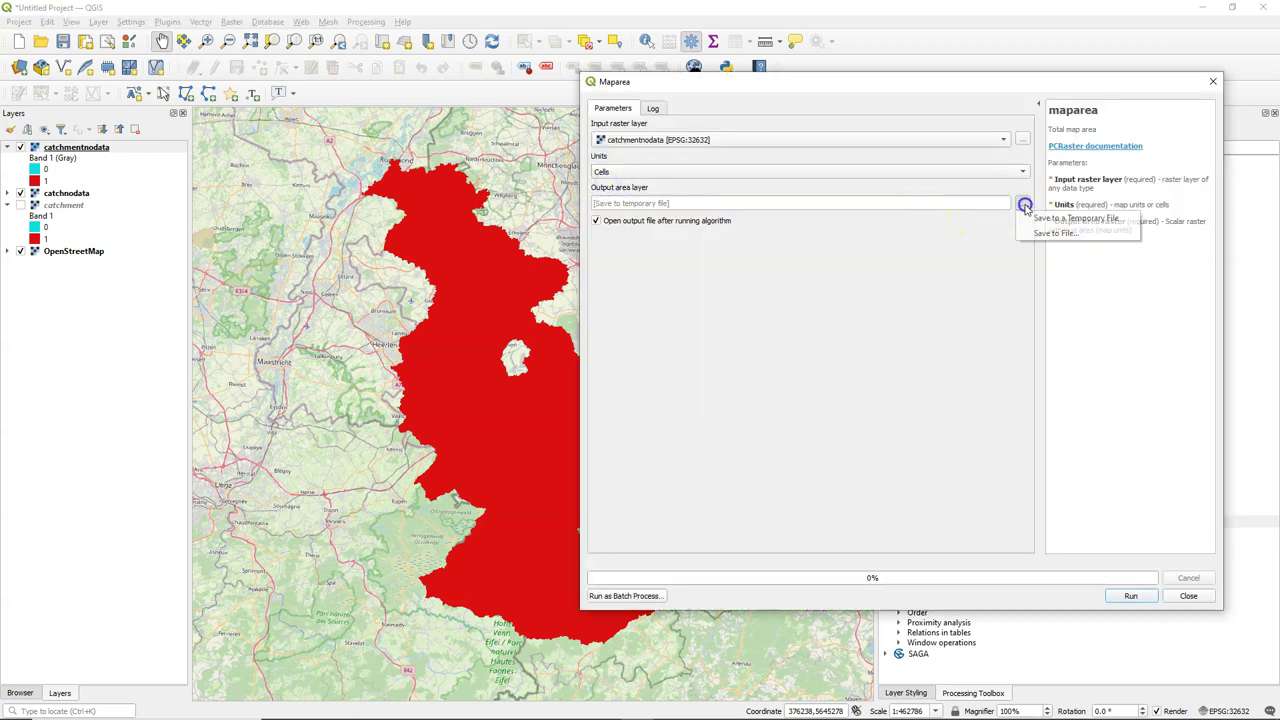
click(1043, 232)
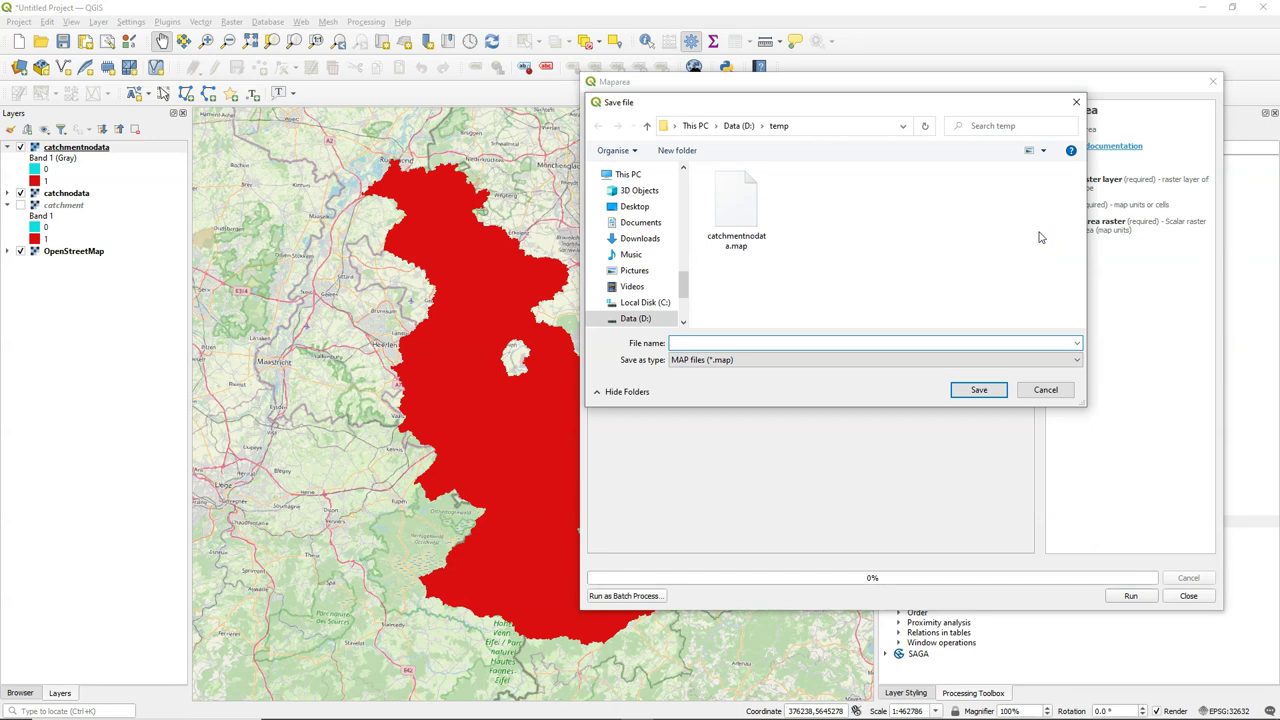
text(nrdatacells)
click(976, 389)
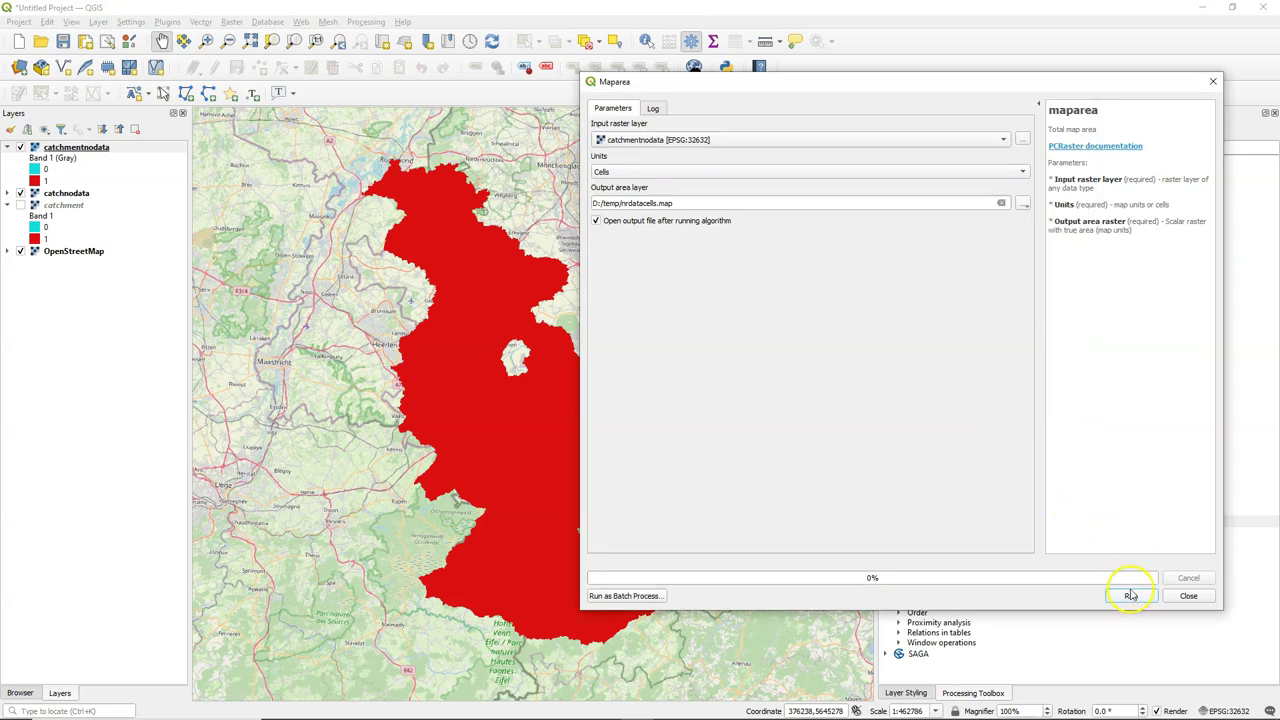
click(1131, 597)
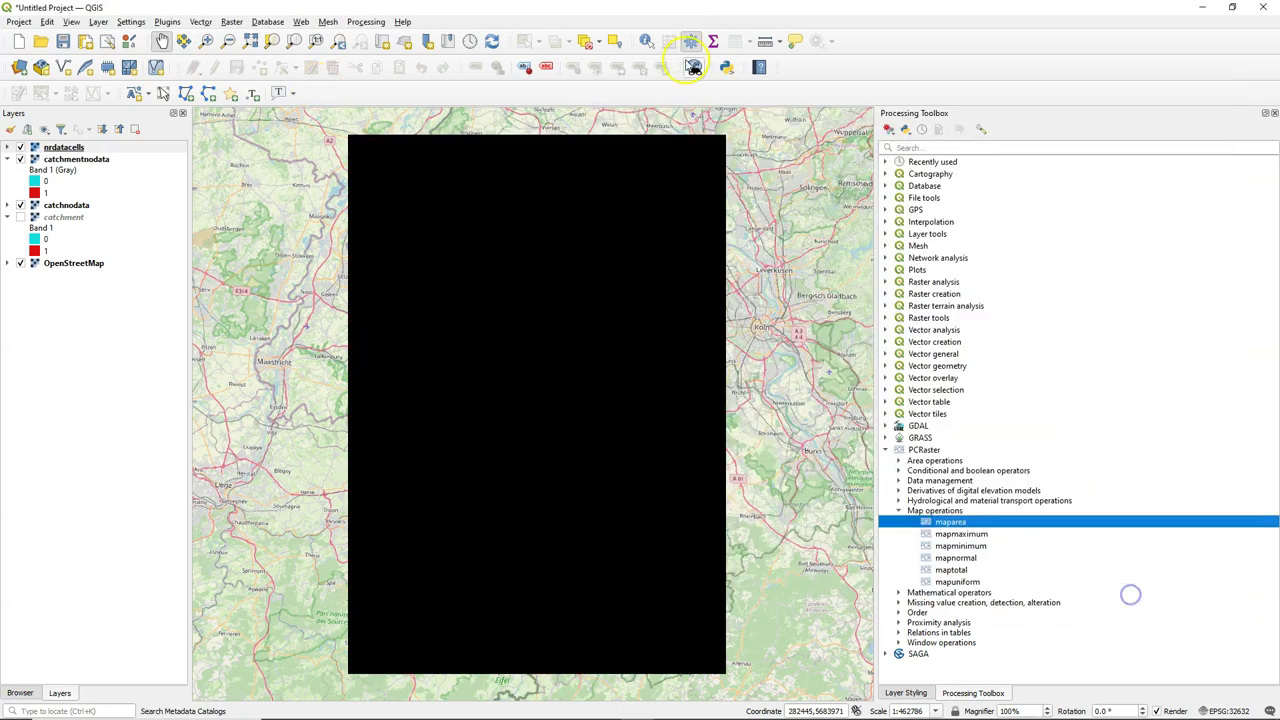
click(646, 41)
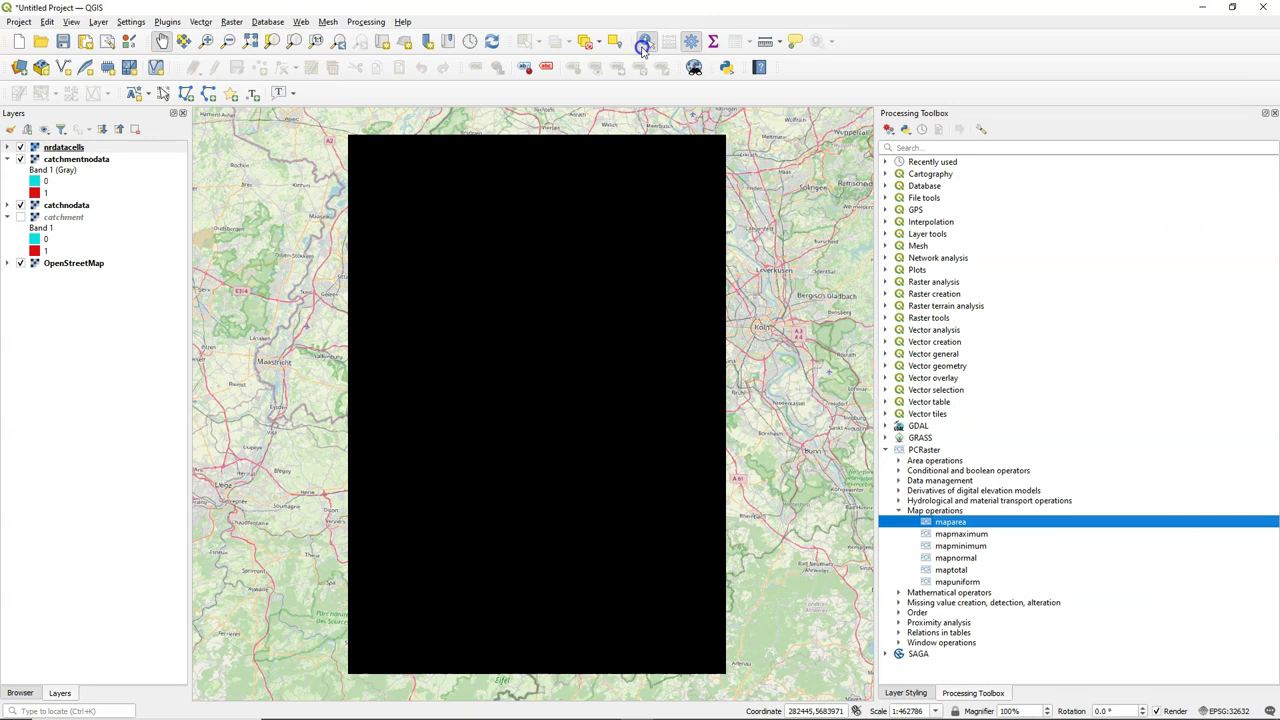
click(561, 313)
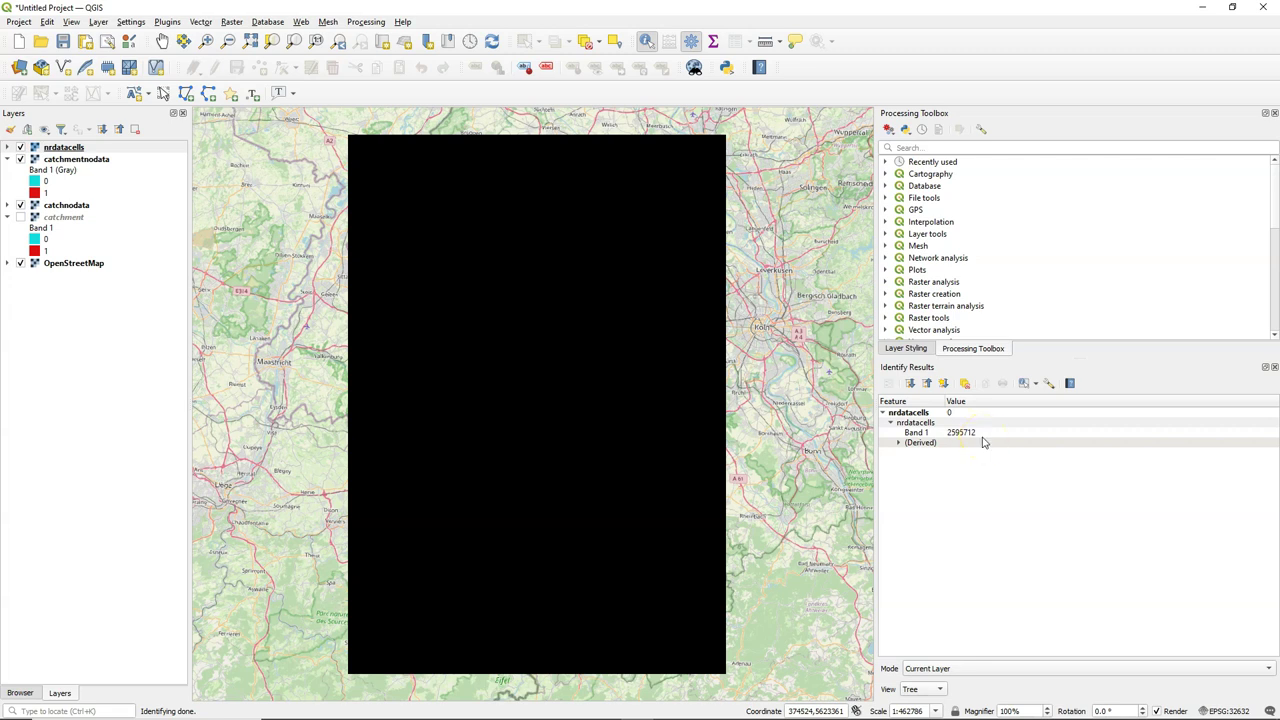
Inspect the areaarea tool's unit options and close it without running.
click(1274, 367)
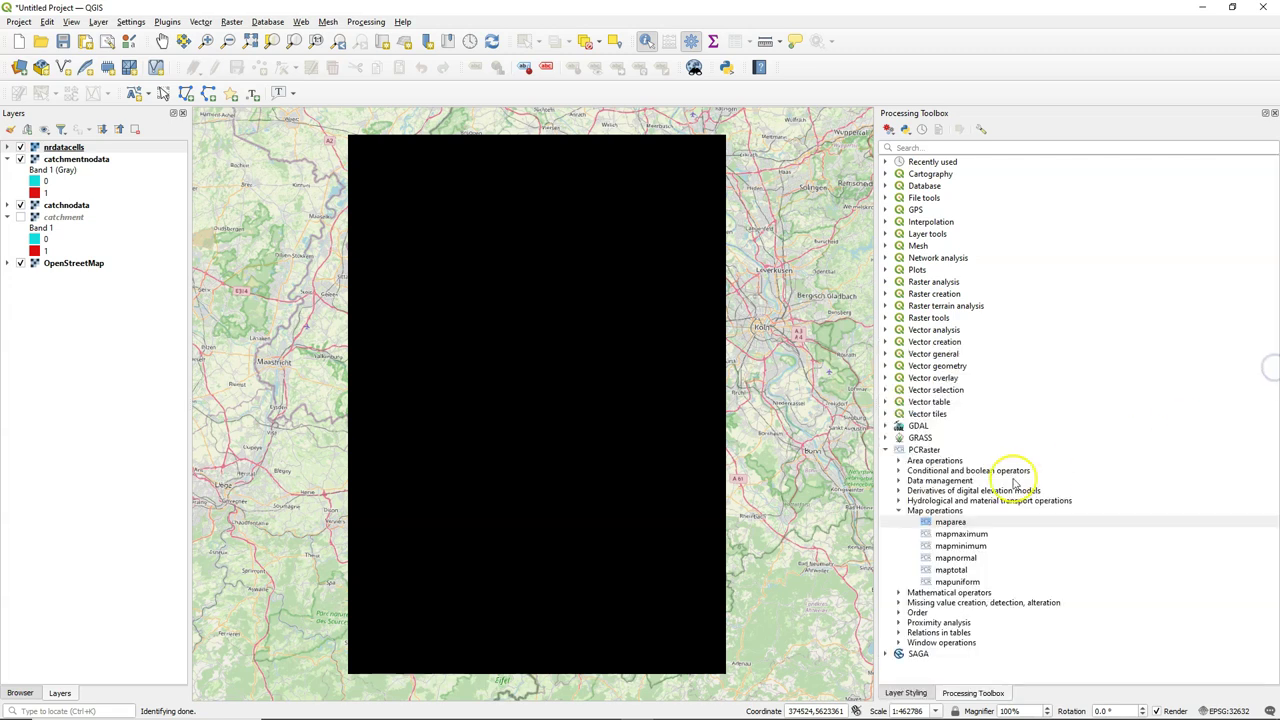
click(899, 461)
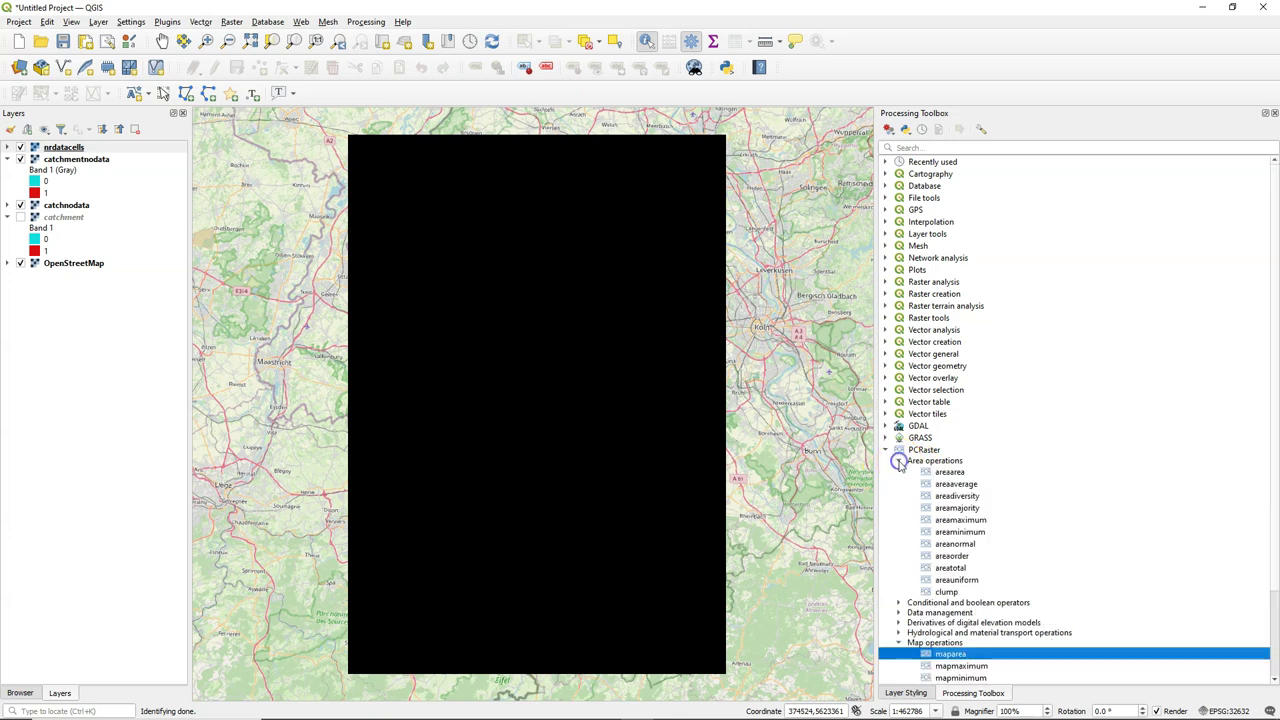
double_click(949, 473)
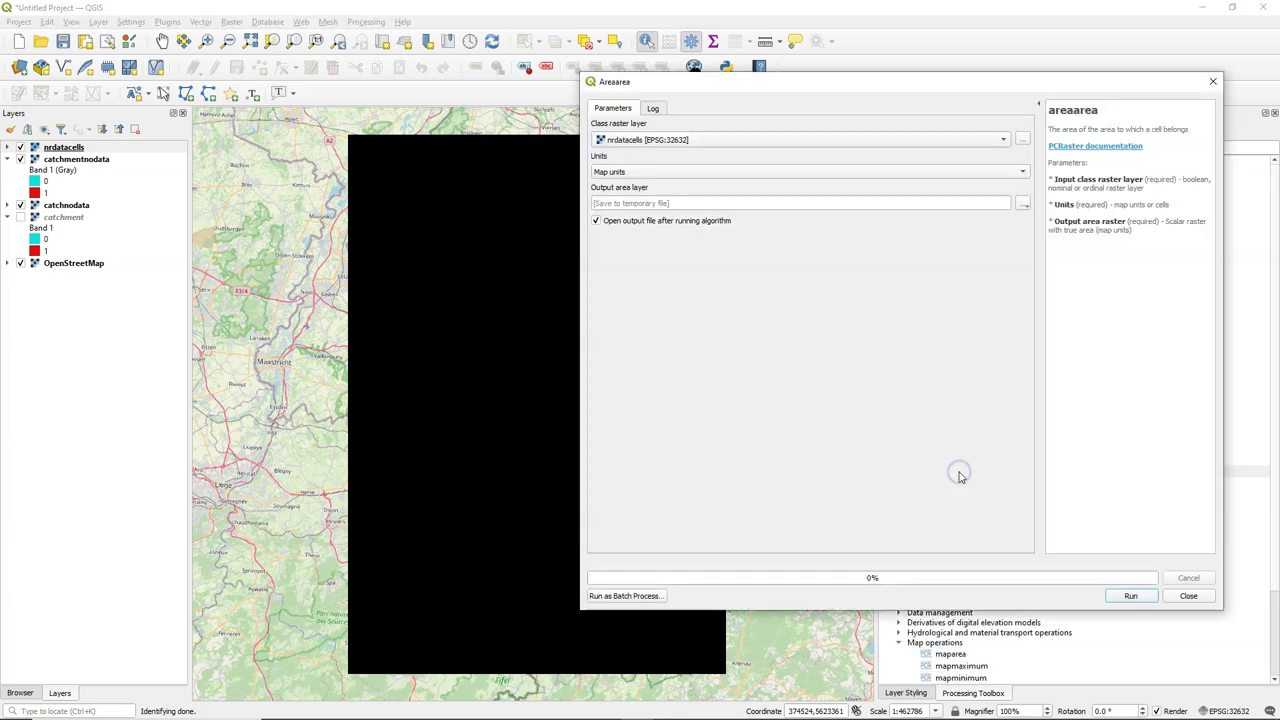
click(655, 171)
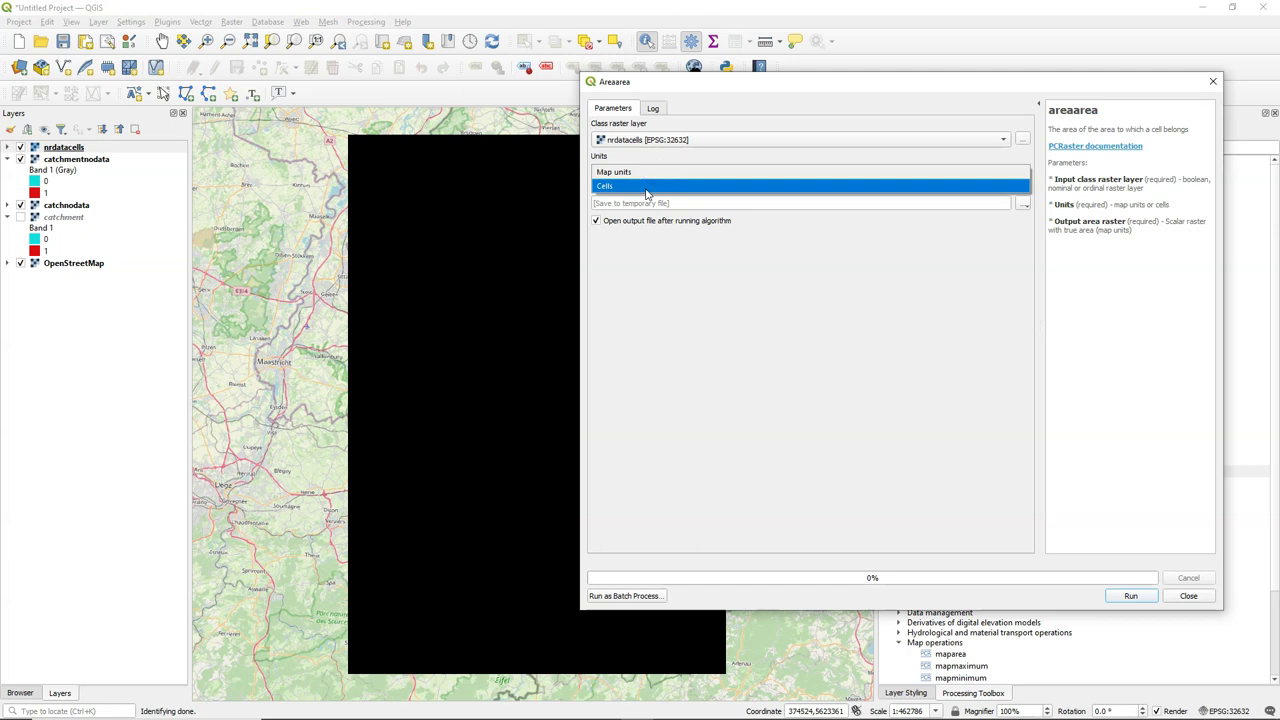
click(926, 363)
click(1213, 81)
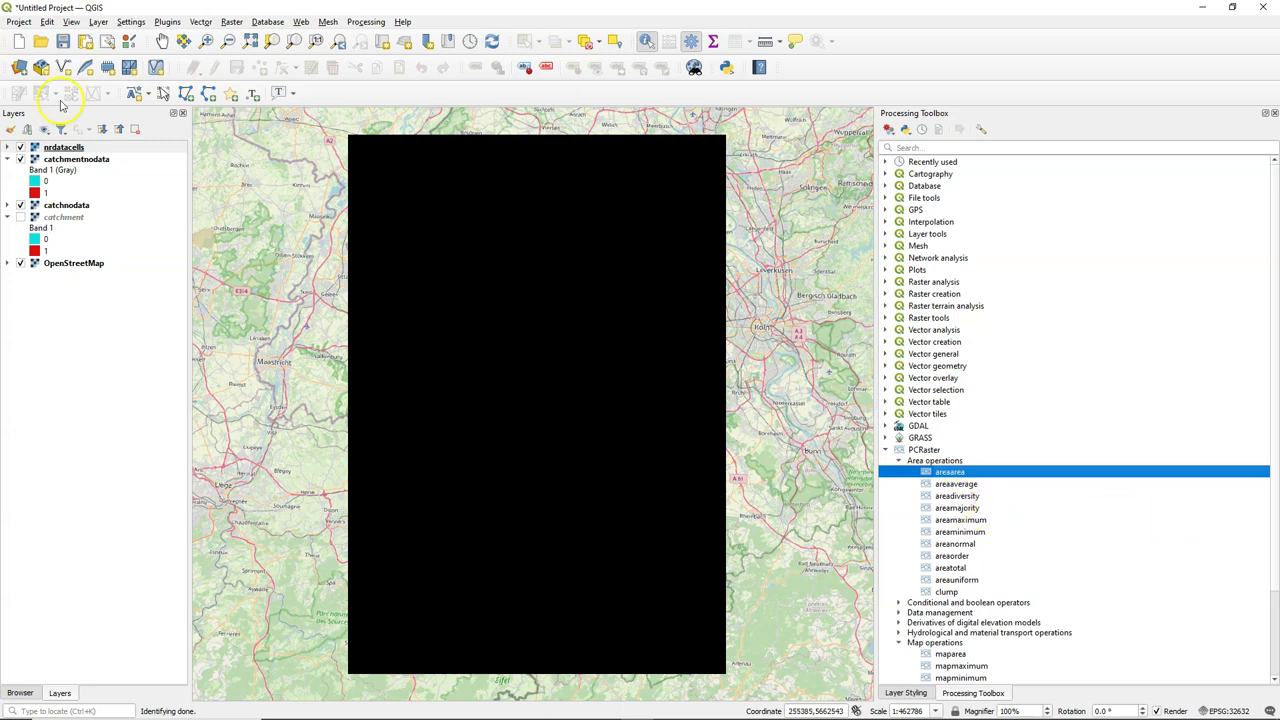
Hide nrdatacells and open the cover tool under Missing value creation, detection, alteration.
click(20, 148)
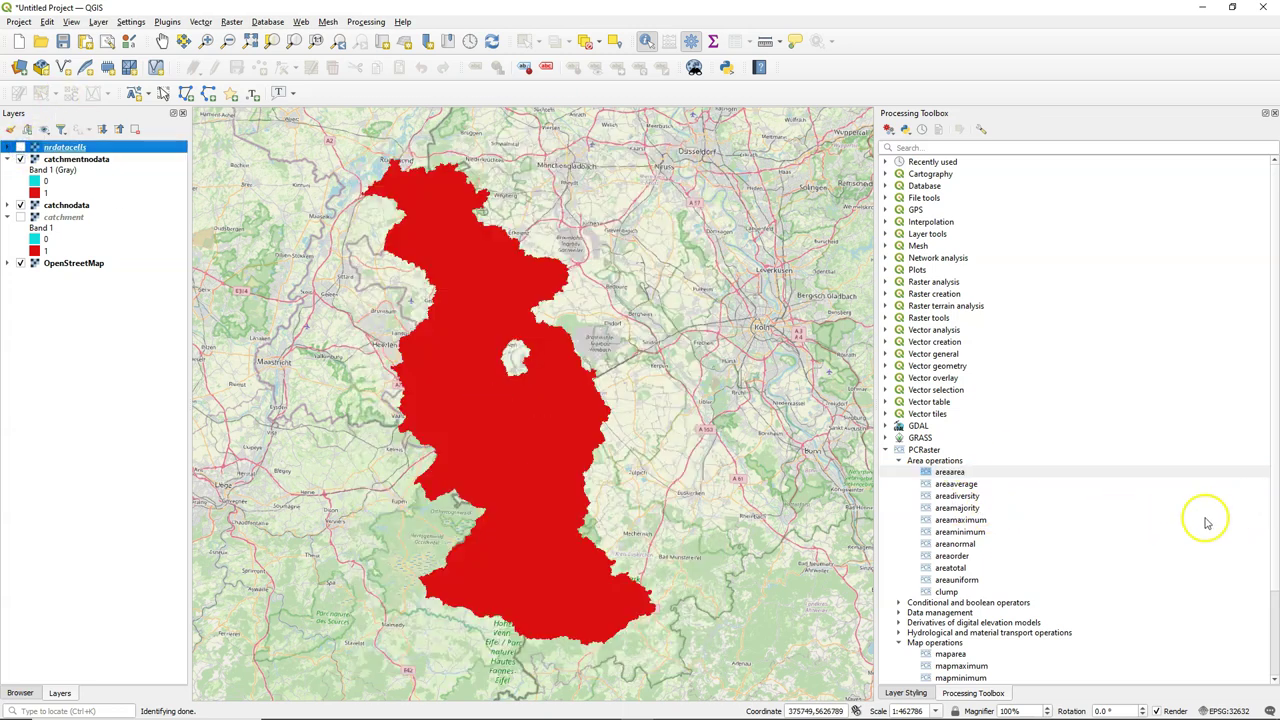
scroll(1031, 537, down, 3)
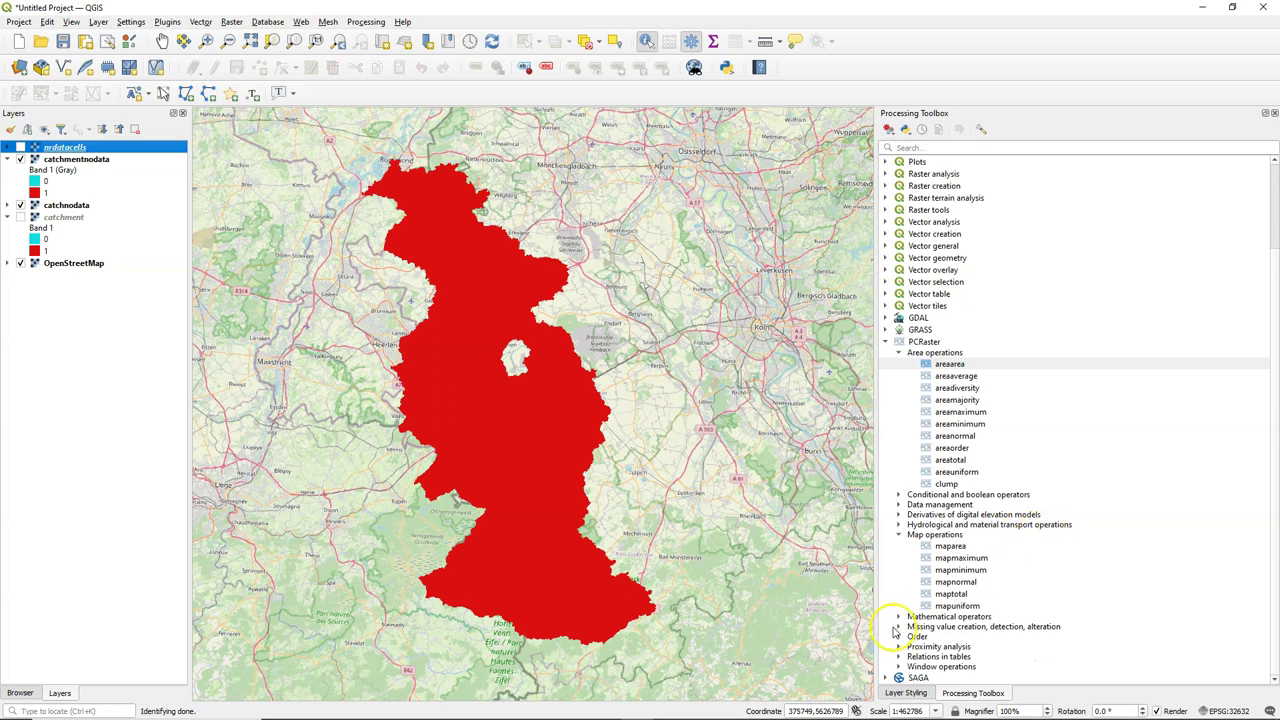
click(898, 627)
scroll(1086, 586, down, 2)
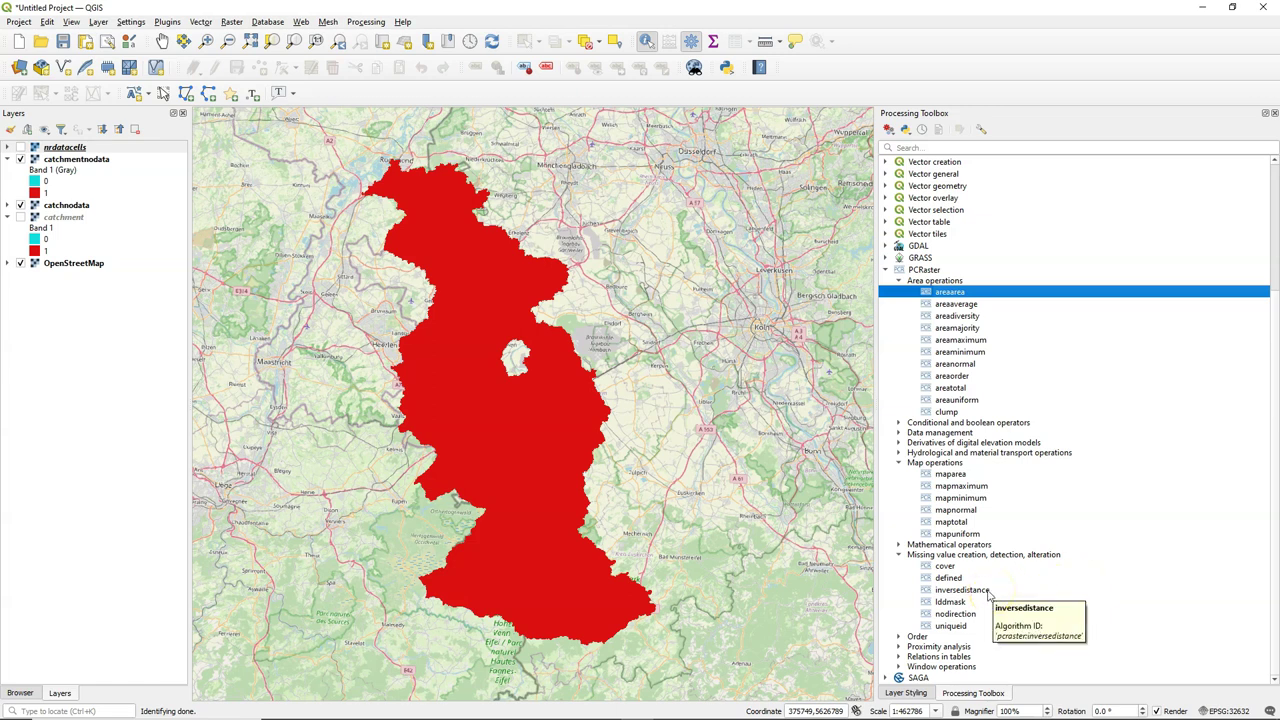
click(952, 578)
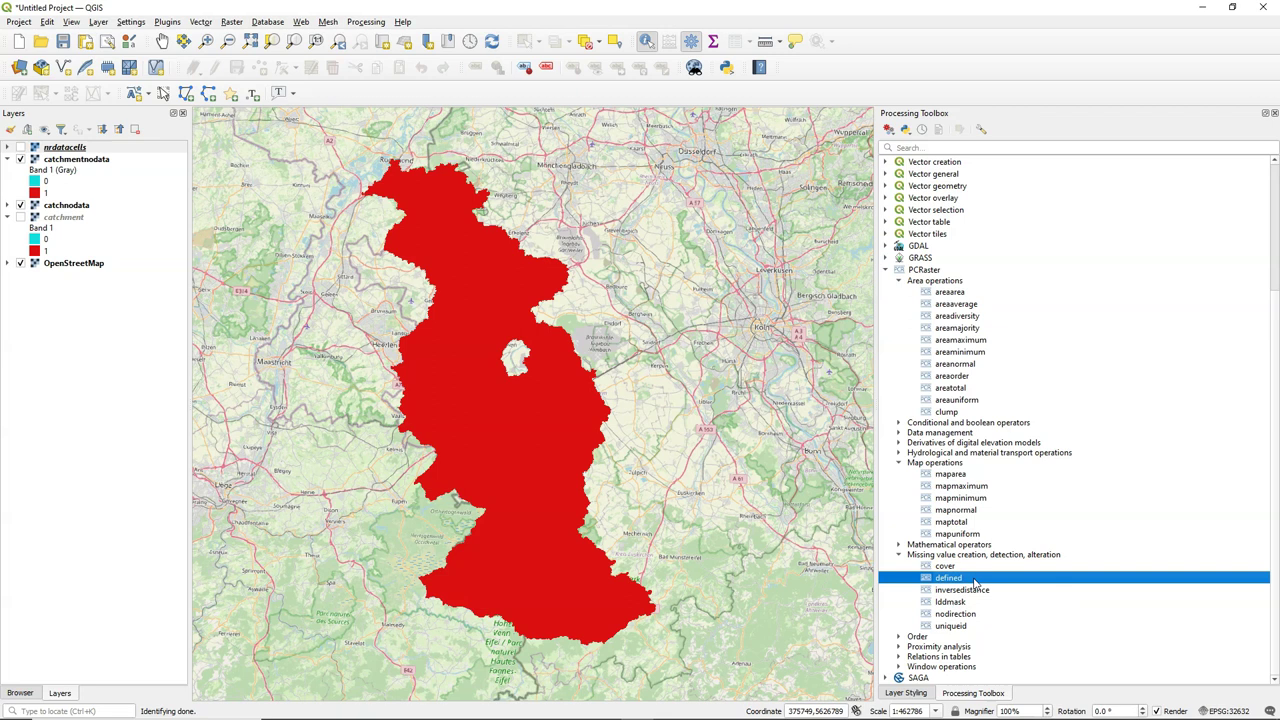
double_click(938, 568)
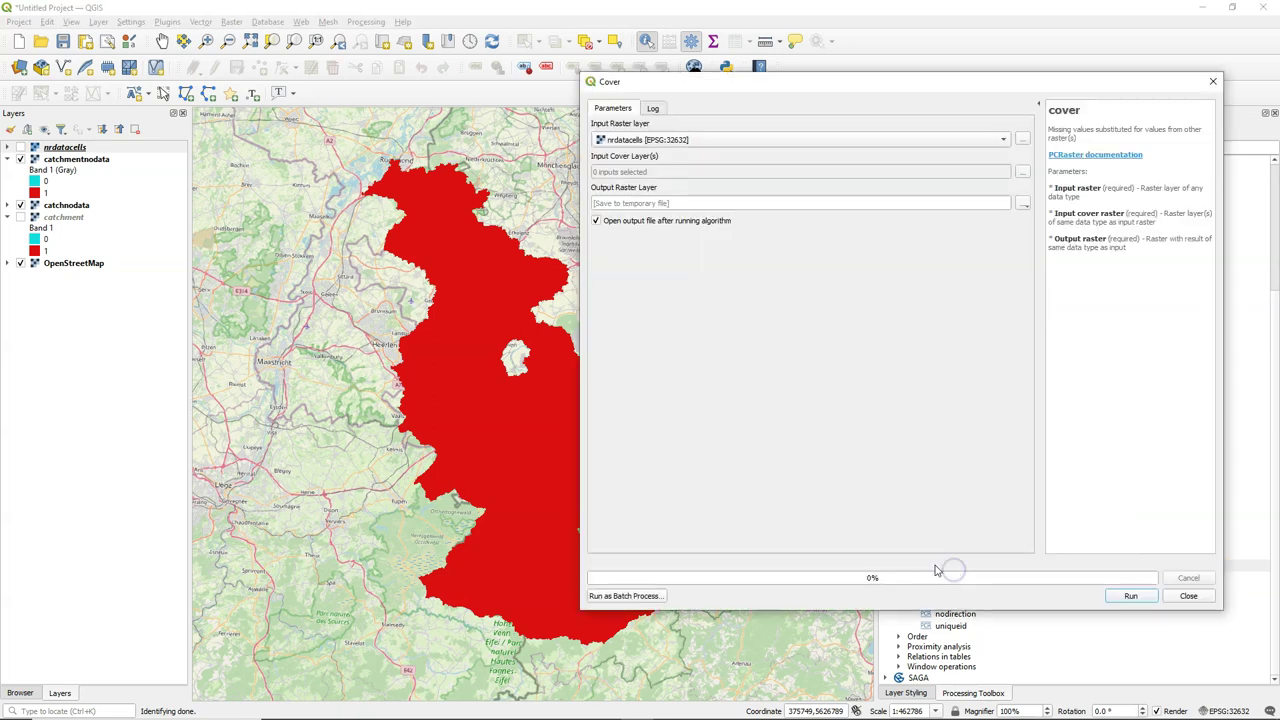
Set catchmentnodata as the input raster and catchment as the single cover layer.
click(615, 140)
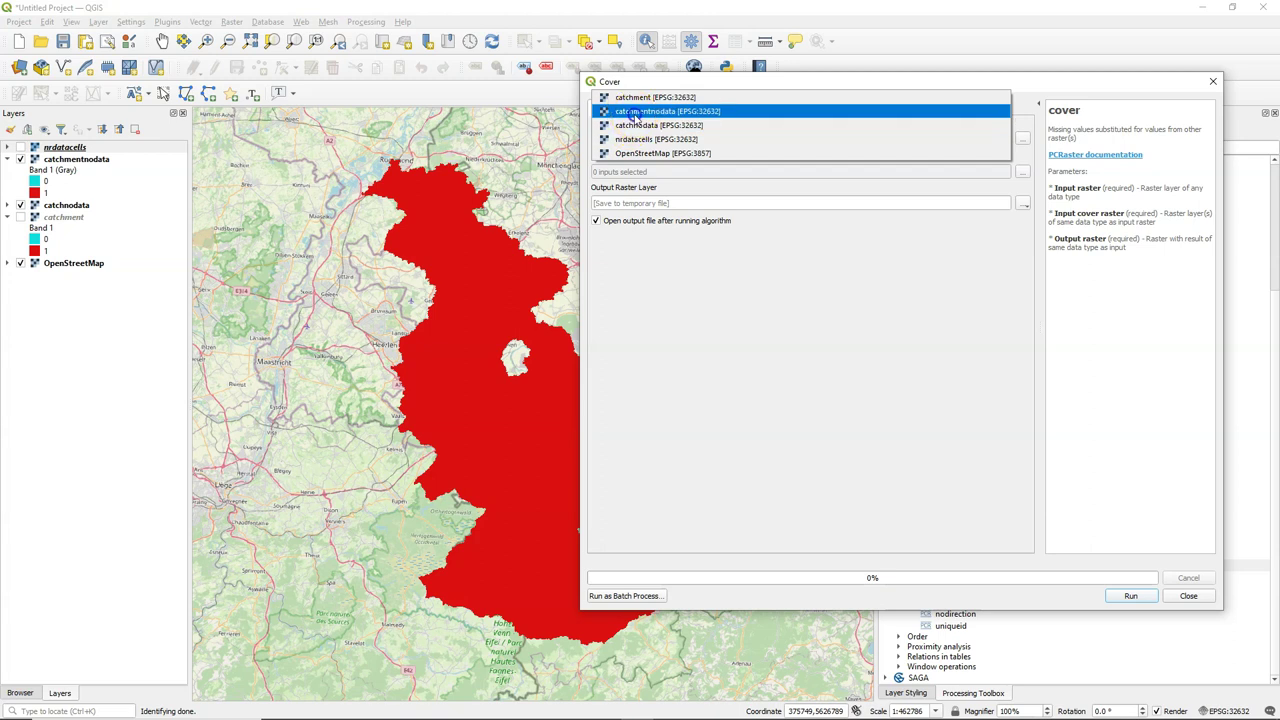
click(632, 112)
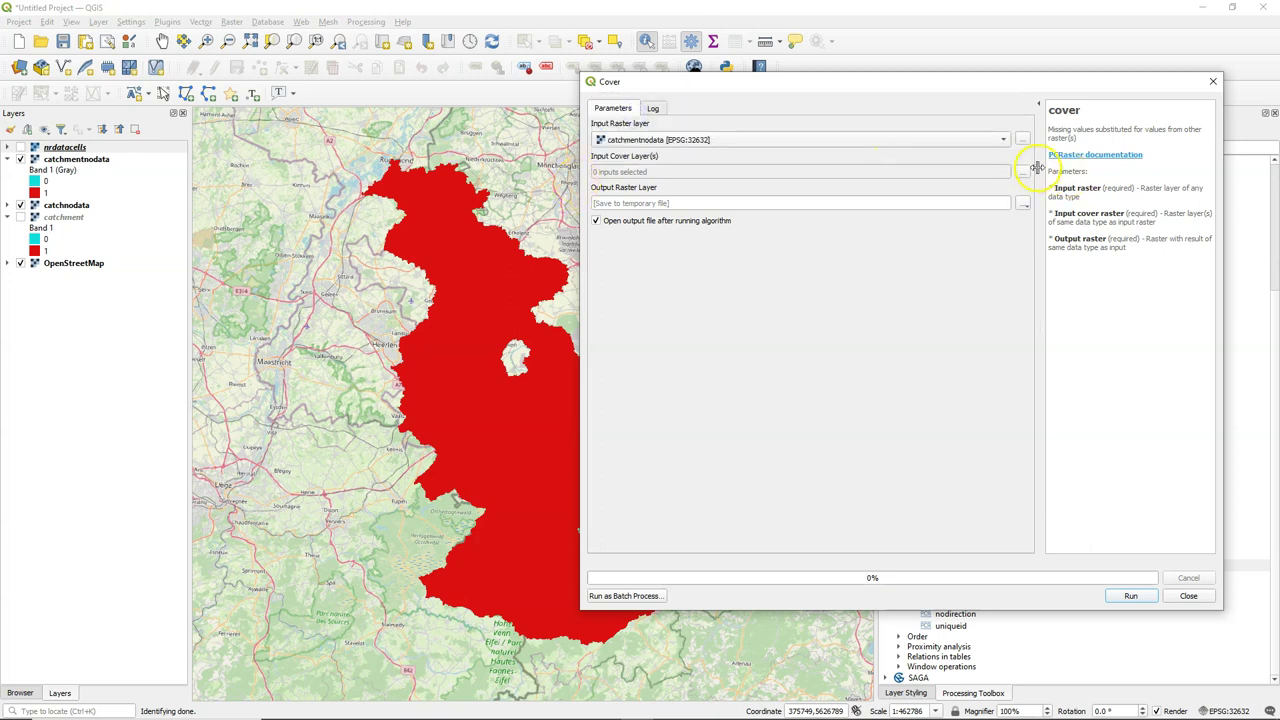
click(1022, 172)
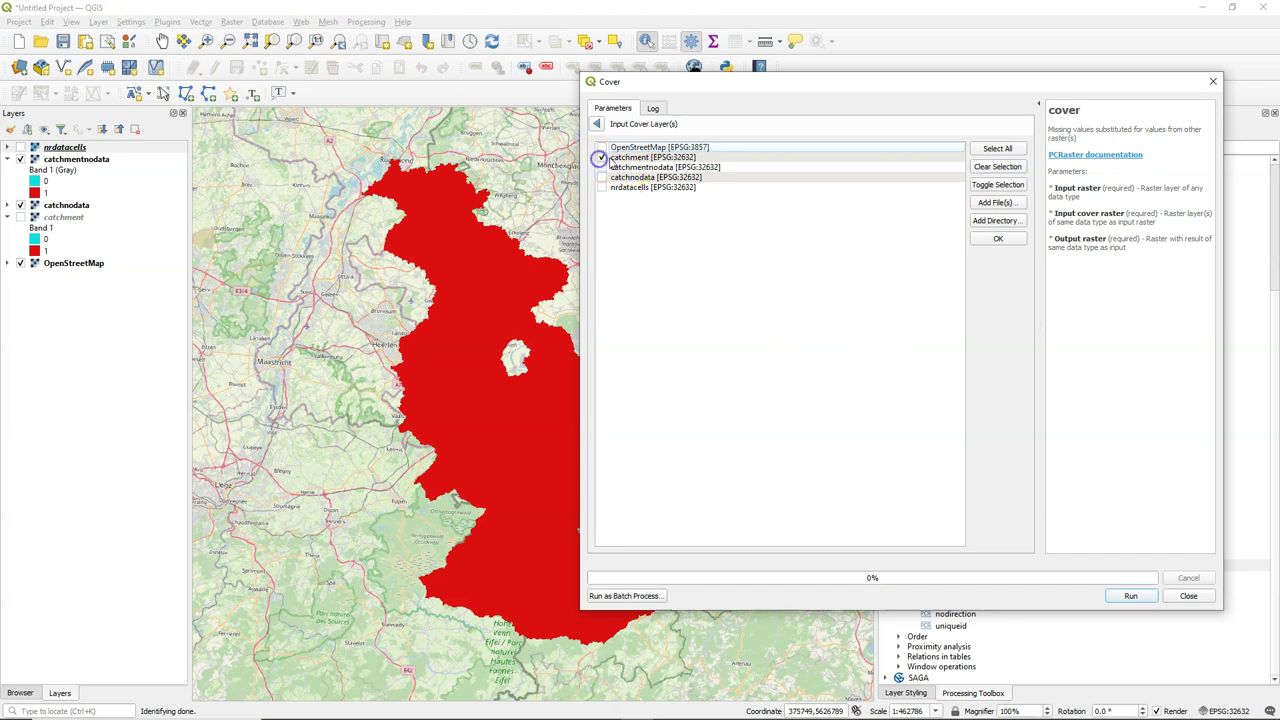
click(601, 157)
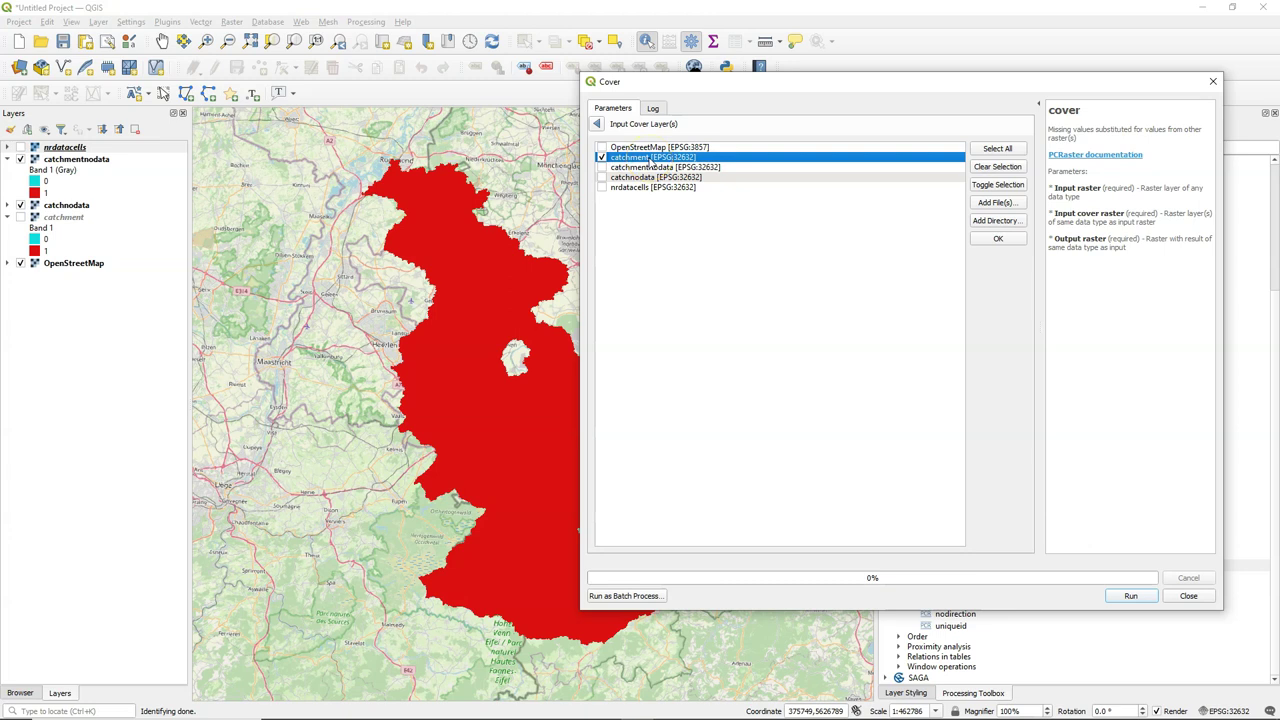
click(596, 123)
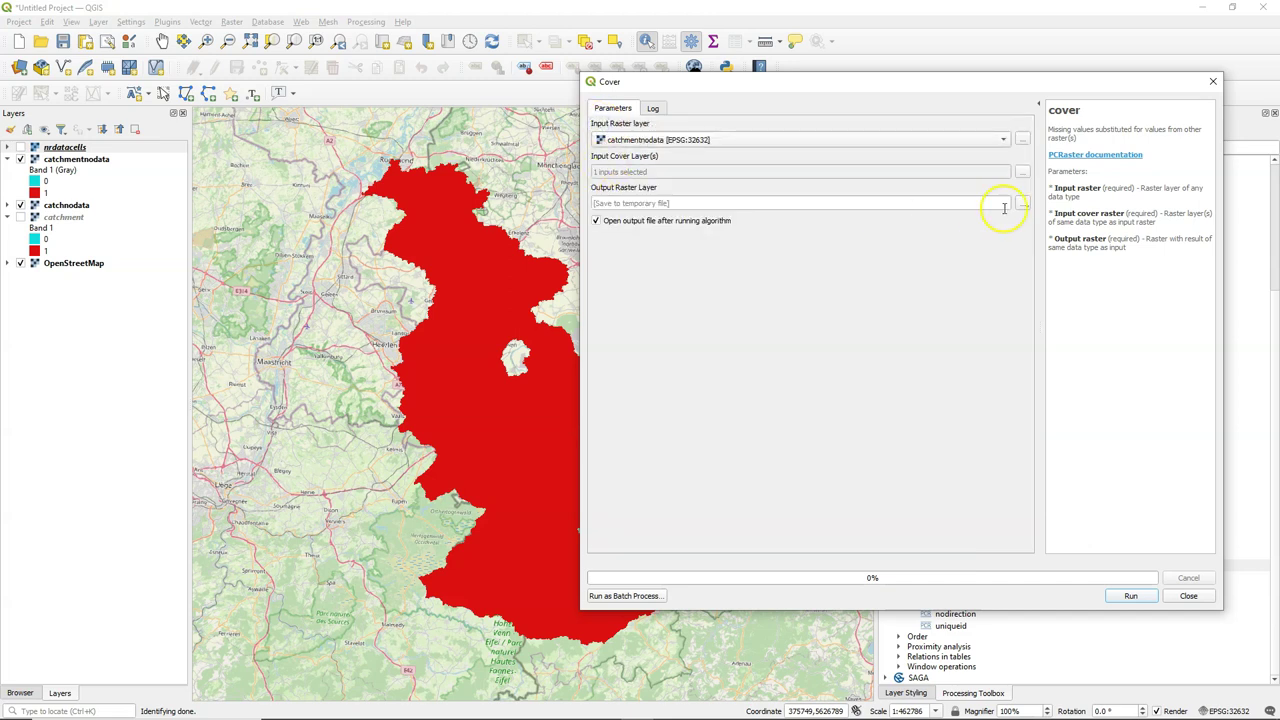
Save the cover output as D:/temp/merged.map and run the operation.
click(1022, 203)
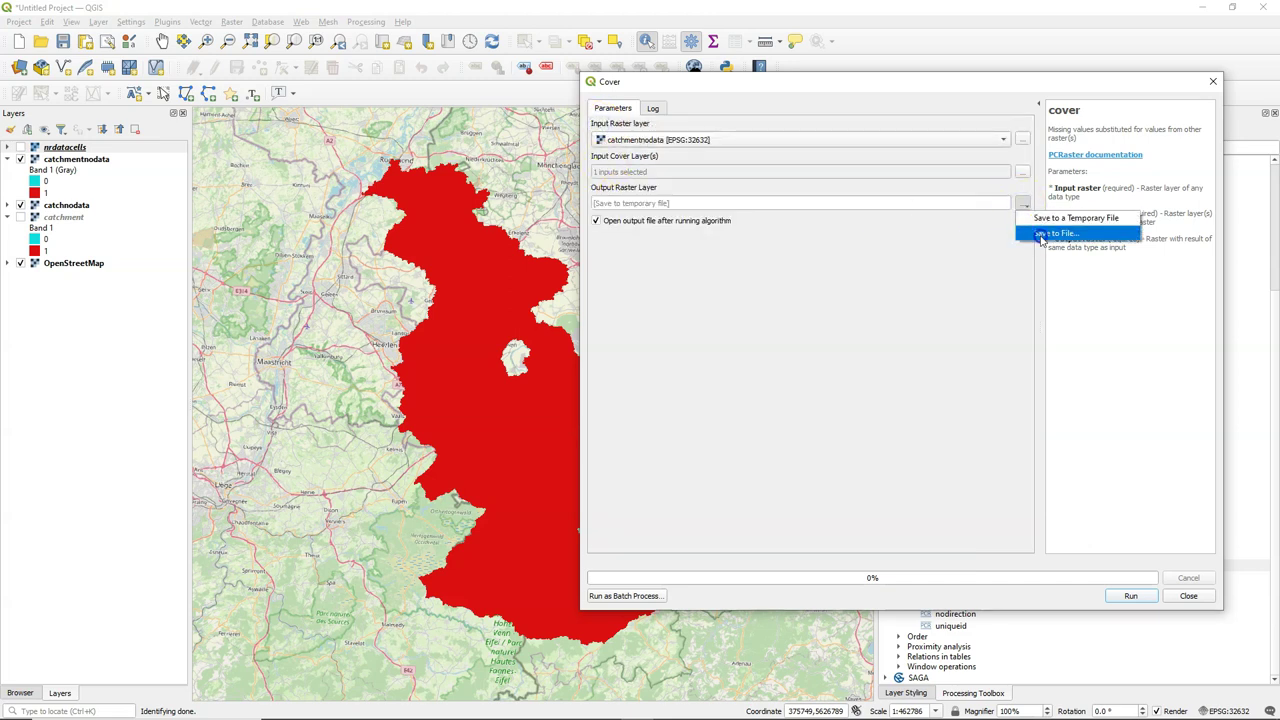
click(1040, 236)
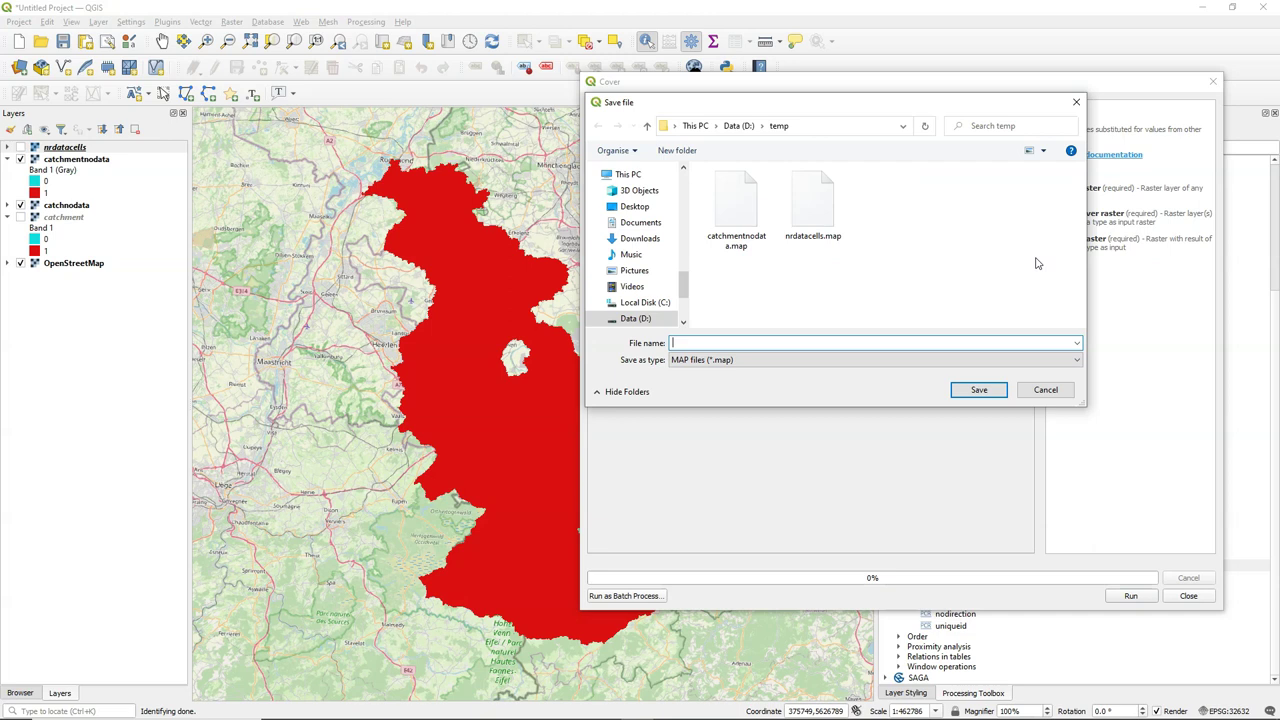
text(merged)
click(976, 390)
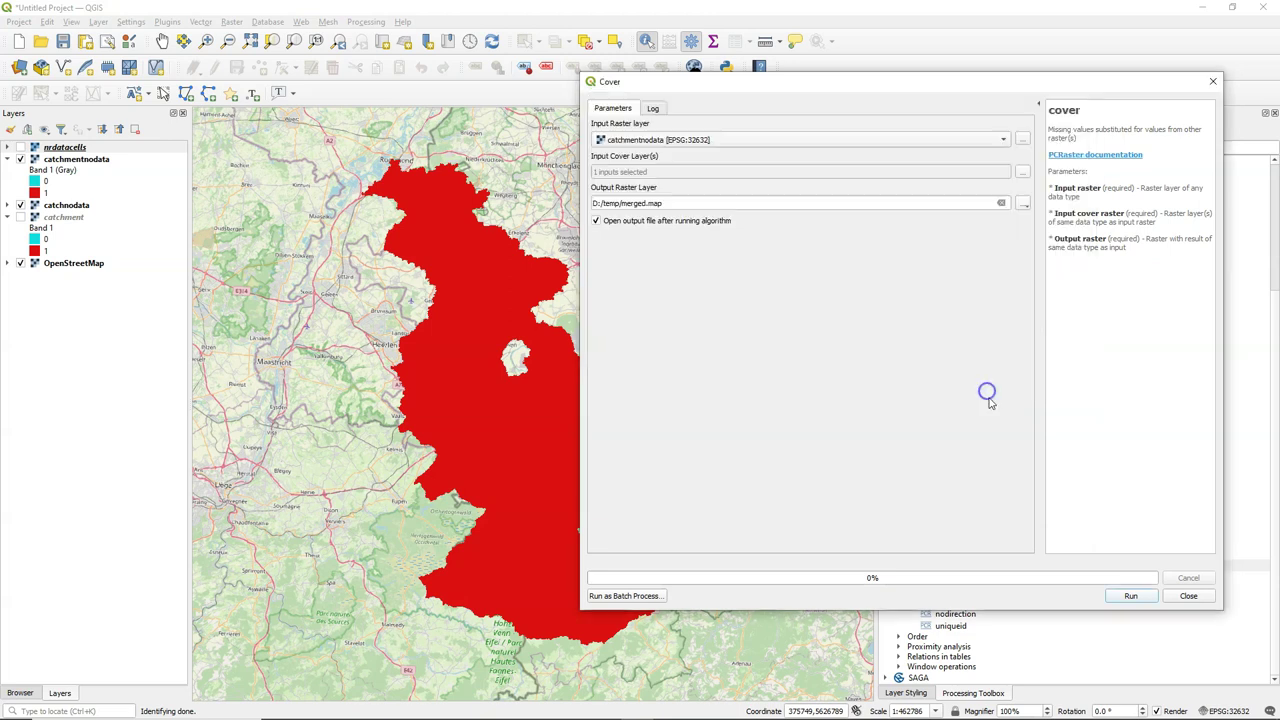
click(1130, 595)
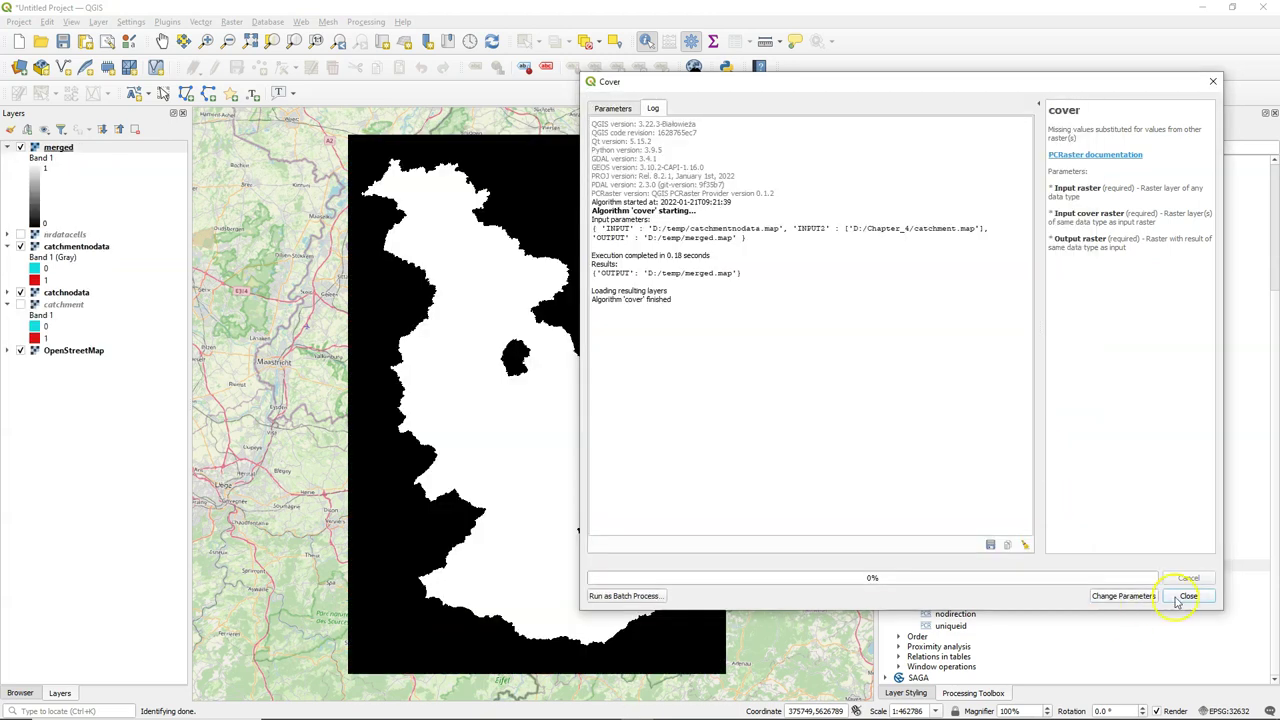
click(1196, 597)
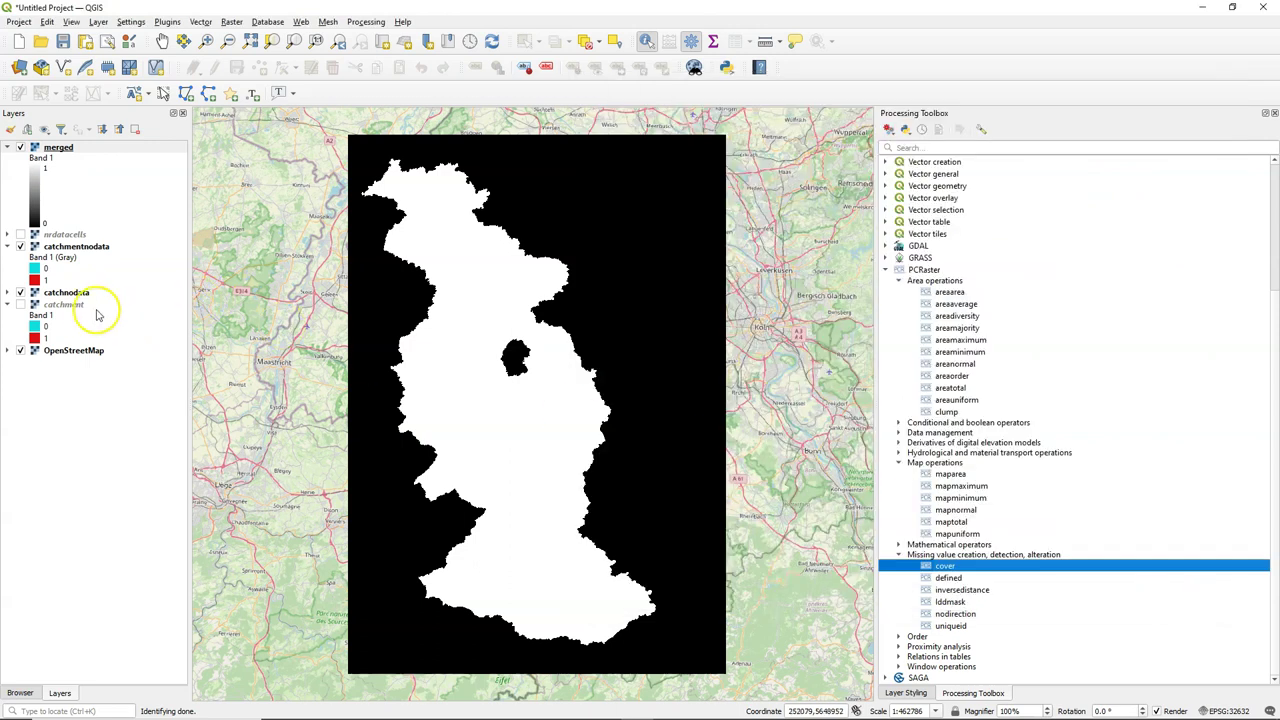
Copy the catchment layer's paletted style and paste it onto the merged layer.
right_click(66, 308)
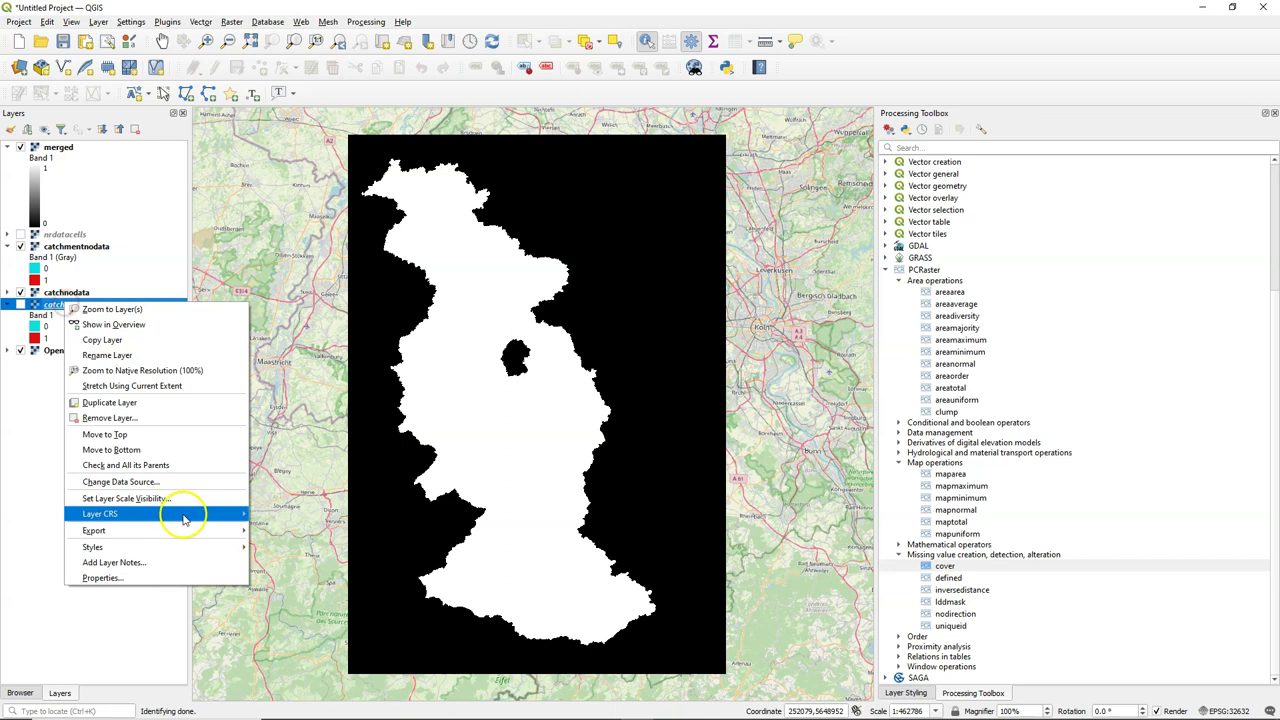
mouse_move(224, 553)
click(288, 547)
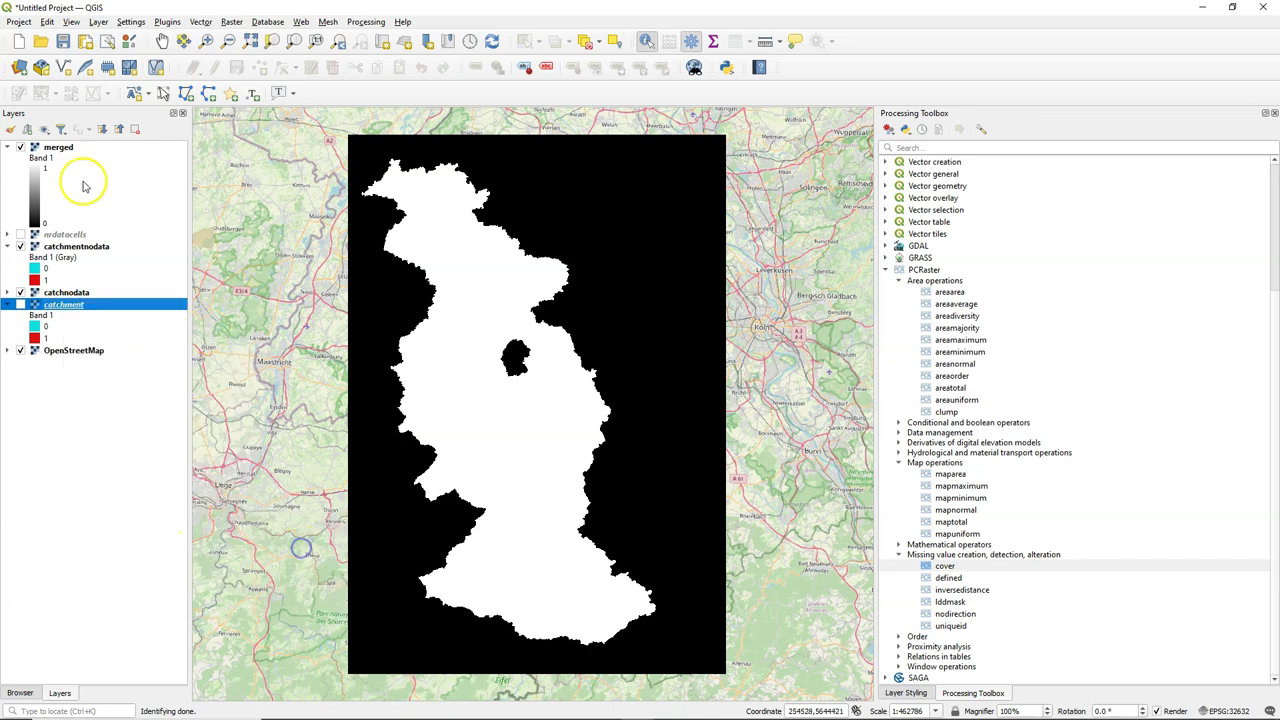
right_click(62, 147)
mouse_move(170, 361)
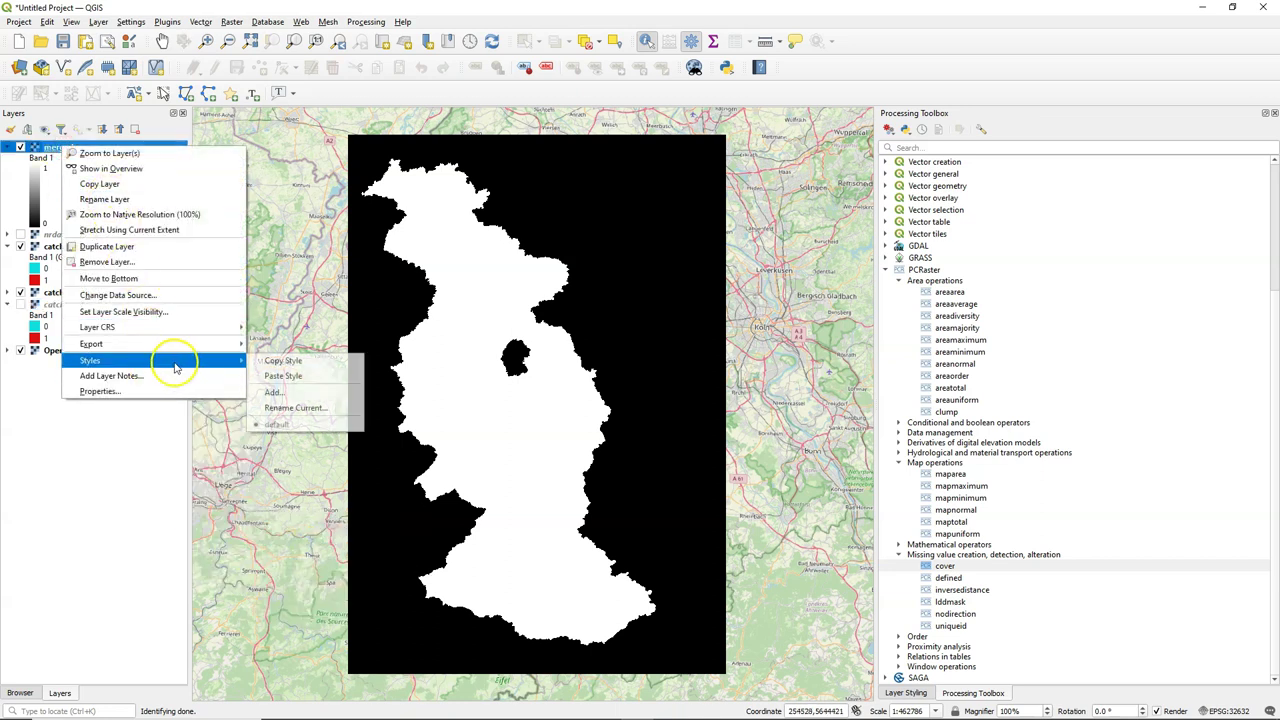
click(285, 371)
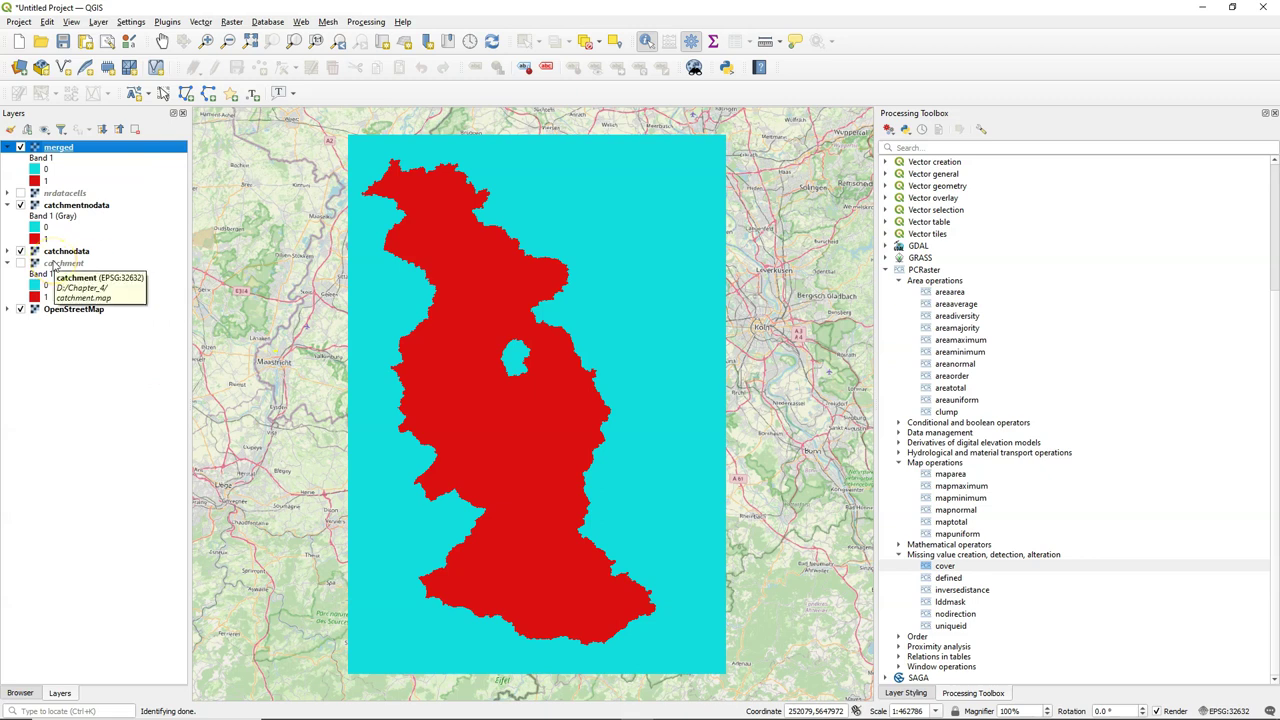